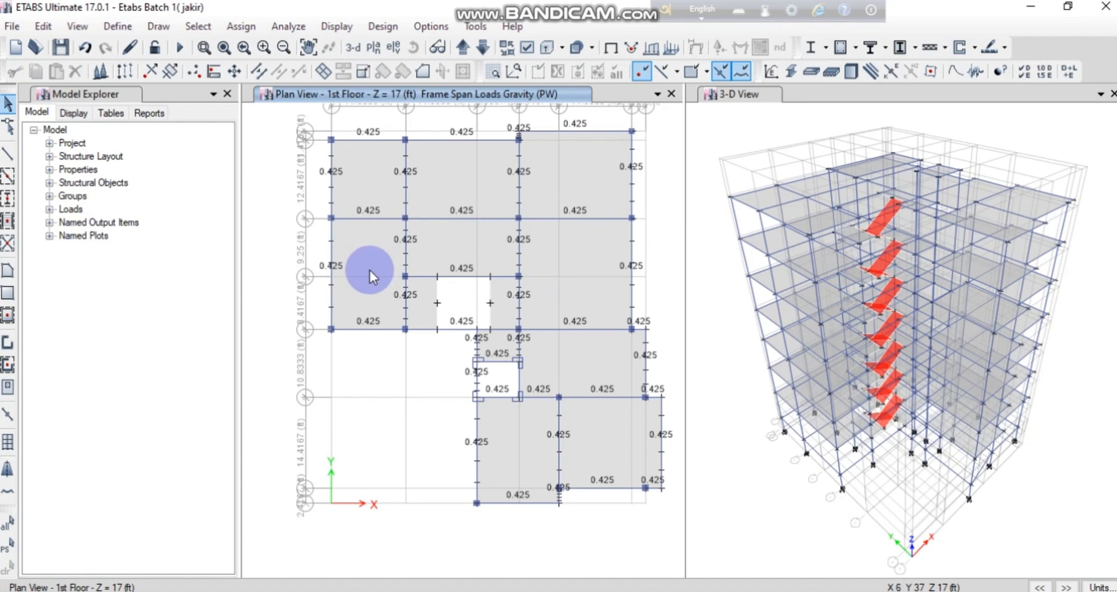
- Assign a uniform gravity load of 47.5 lb/ft² under the PW pattern to the 1st-floor slab panel left of the stair opening
left_click(370, 271)
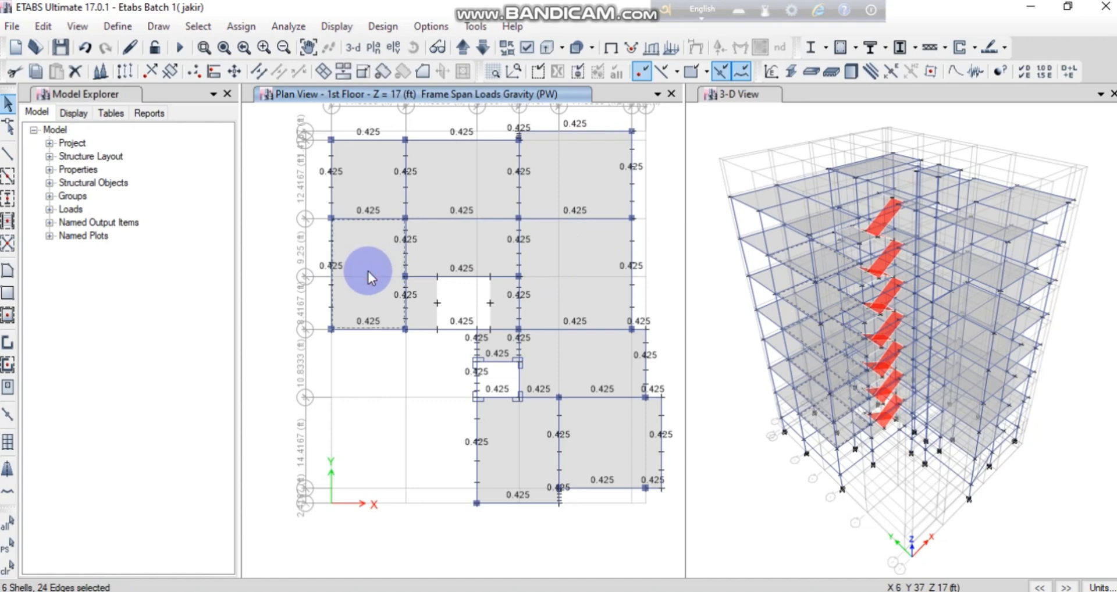
left_click(236, 29)
mouse_move(329, 210)
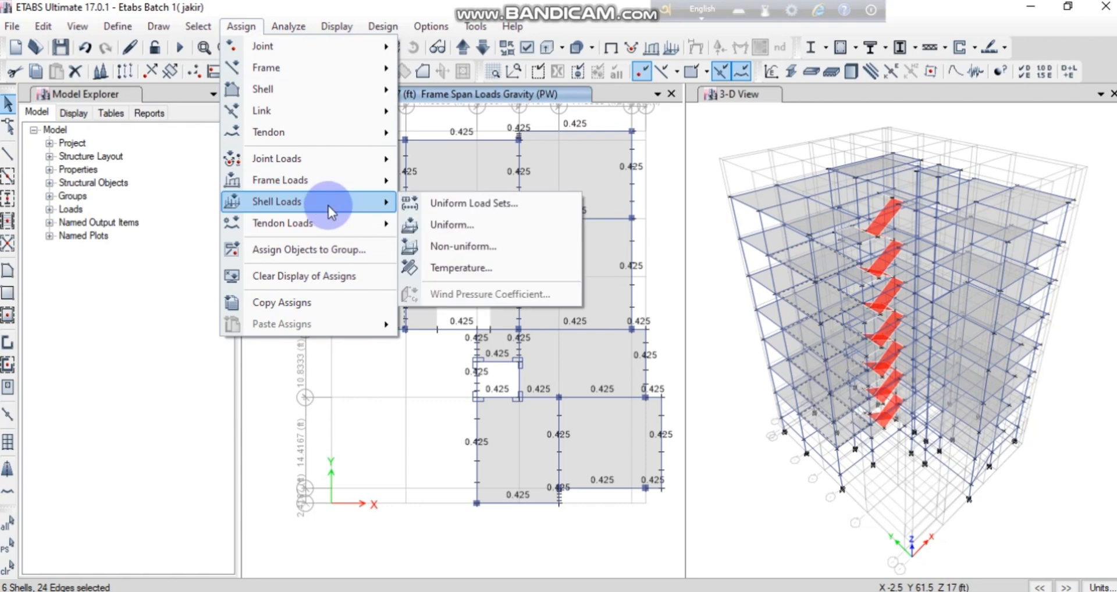
left_click(477, 230)
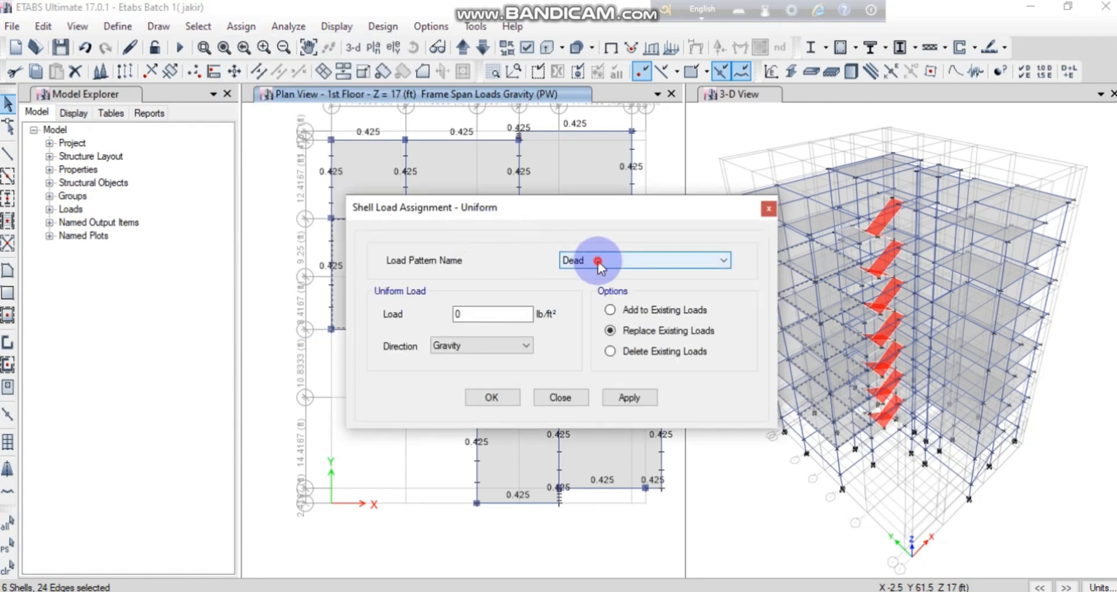
left_click(598, 261)
left_click(590, 303)
left_click(499, 314)
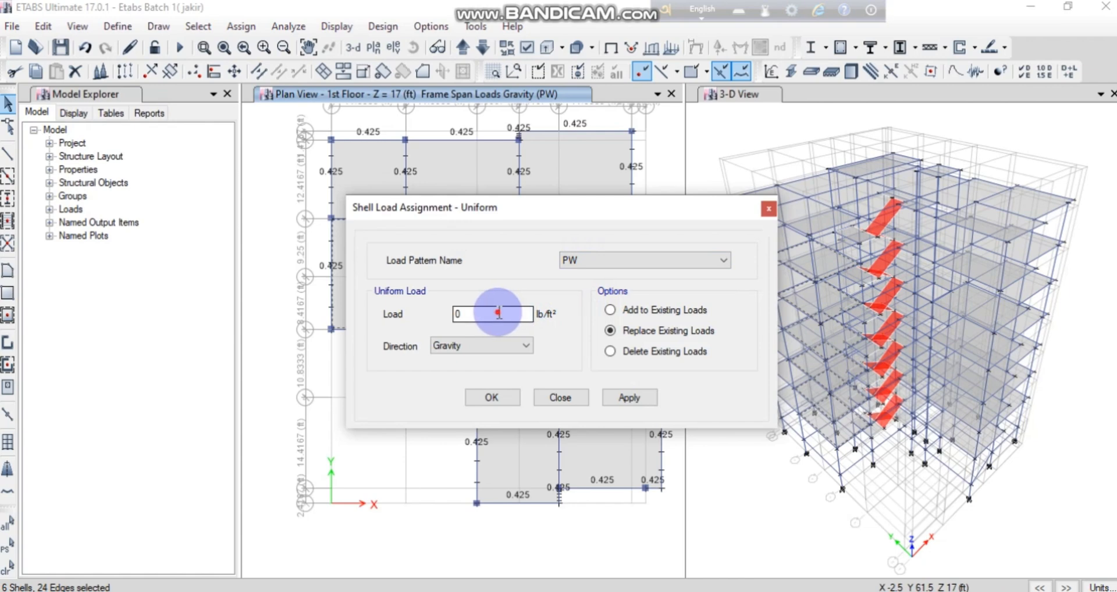
left_click_drag(498, 314, 427, 319)
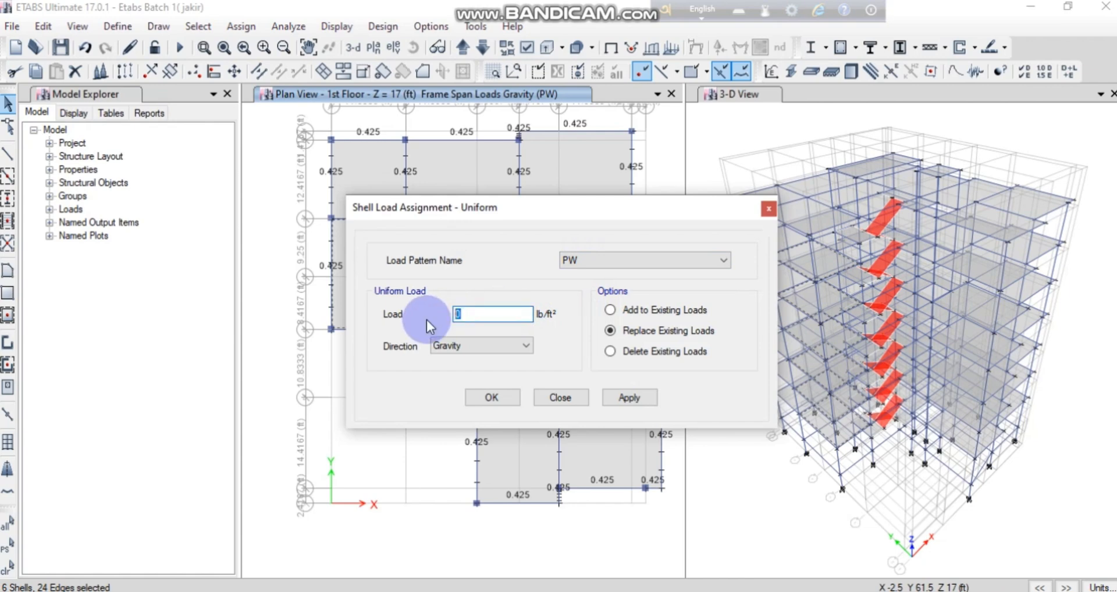
type("4")
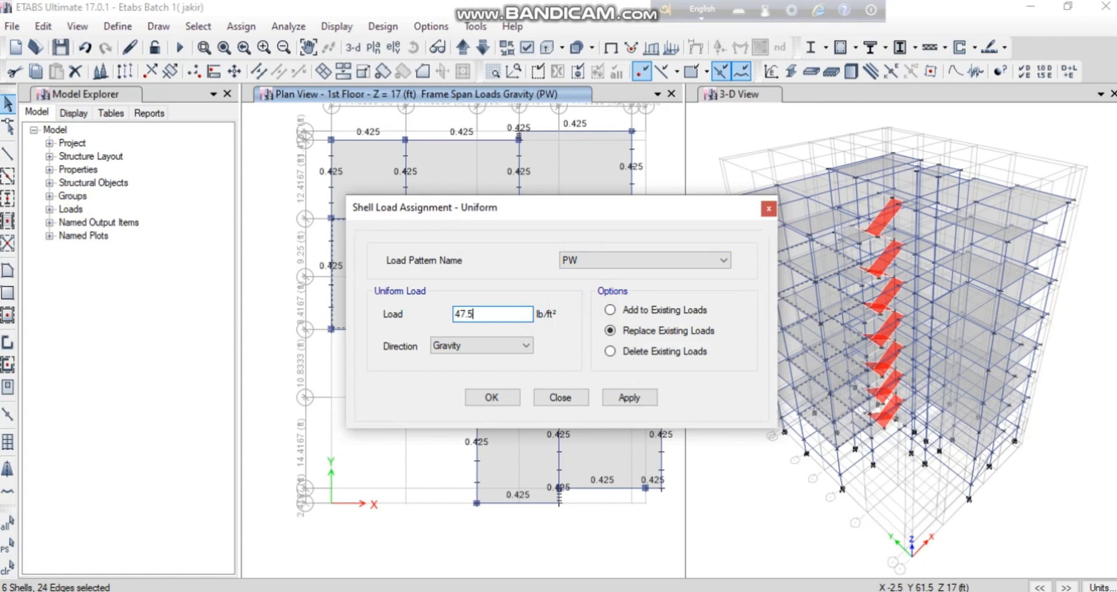
type("7.5")
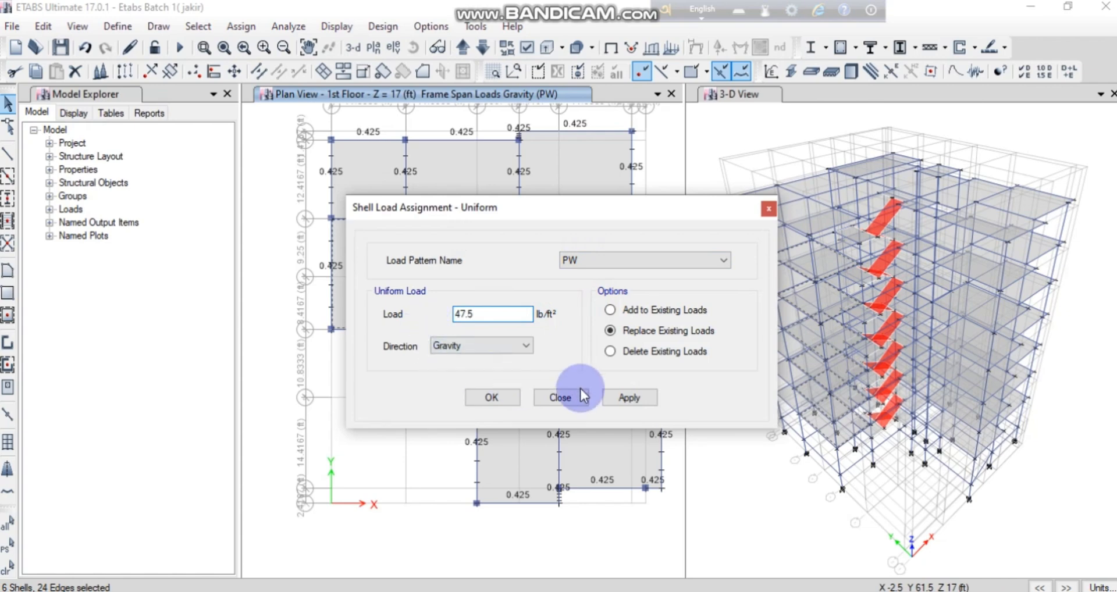
left_click(621, 399)
left_click(507, 399)
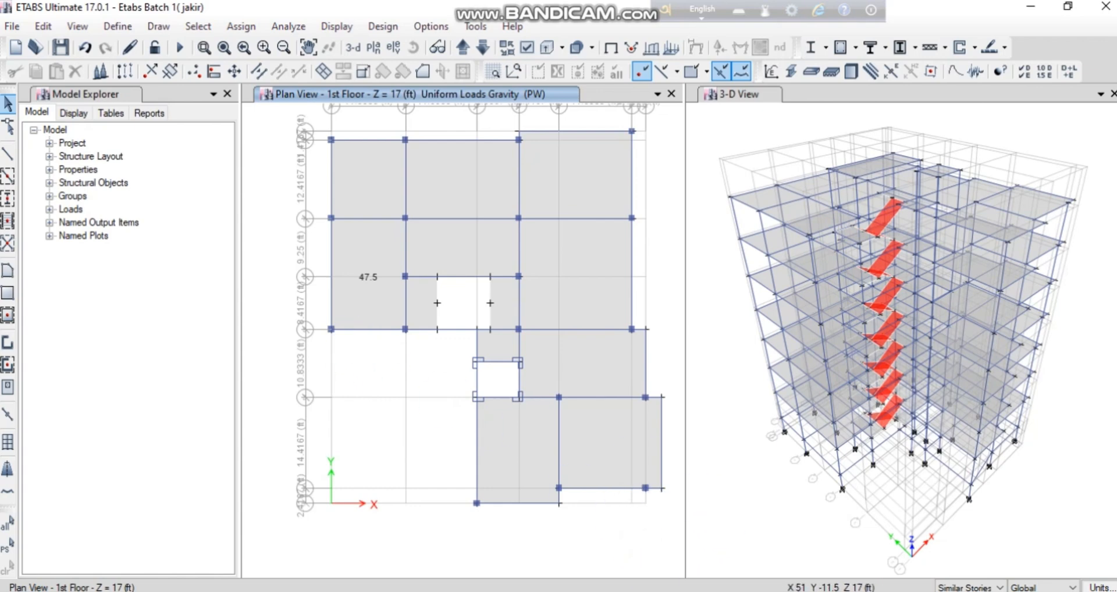
- Switch to the Word sheet and review the linear load calculation for partition walls on a slab
mouse_move(742, 591)
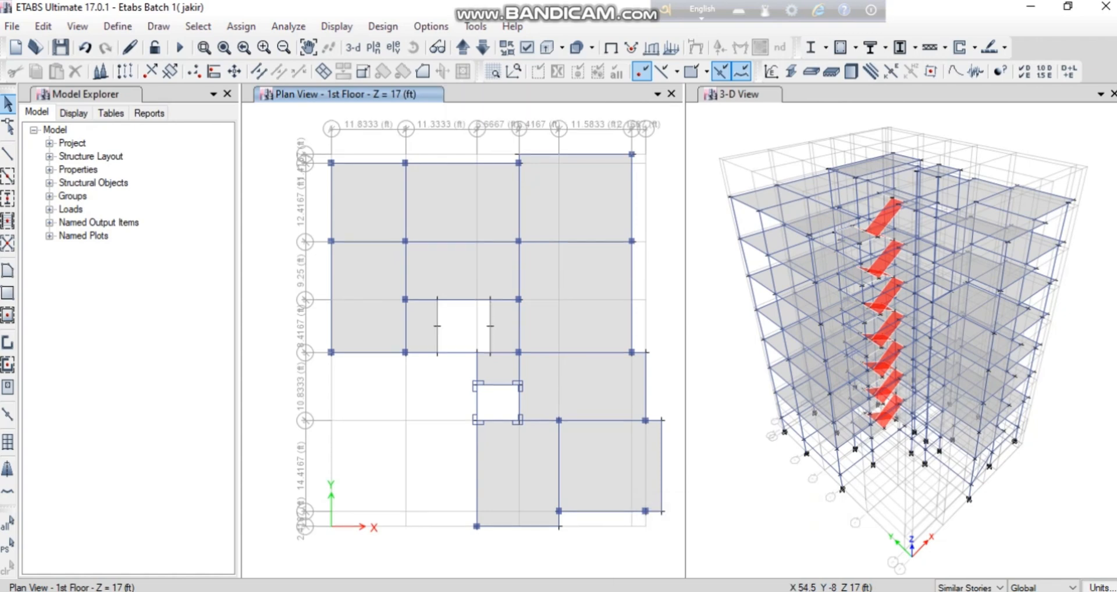
left_click(586, 591)
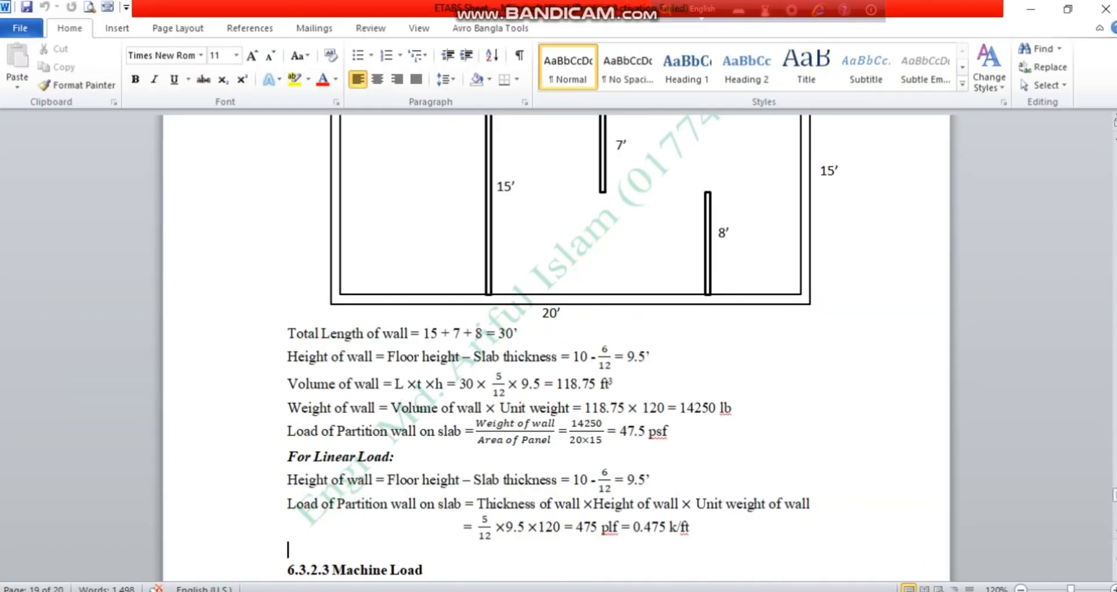
scroll(501, 480, "down", 1)
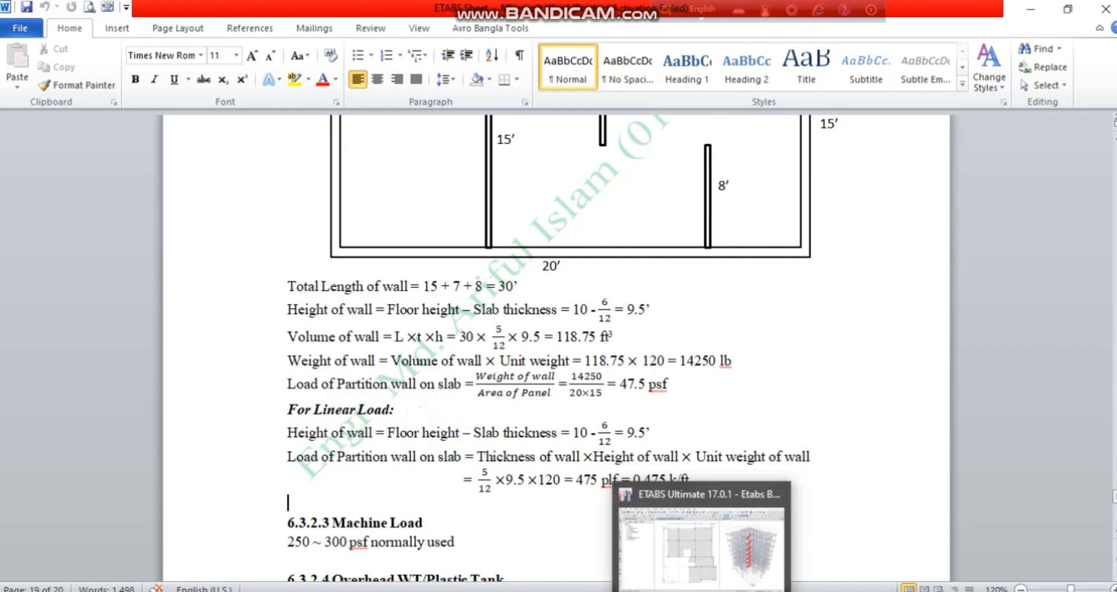
- Switch to the AutoCAD floor plan and examine the partition walls of the toilet beside the upper BED-02
left_click(727, 591)
scroll(536, 338, "up", 2)
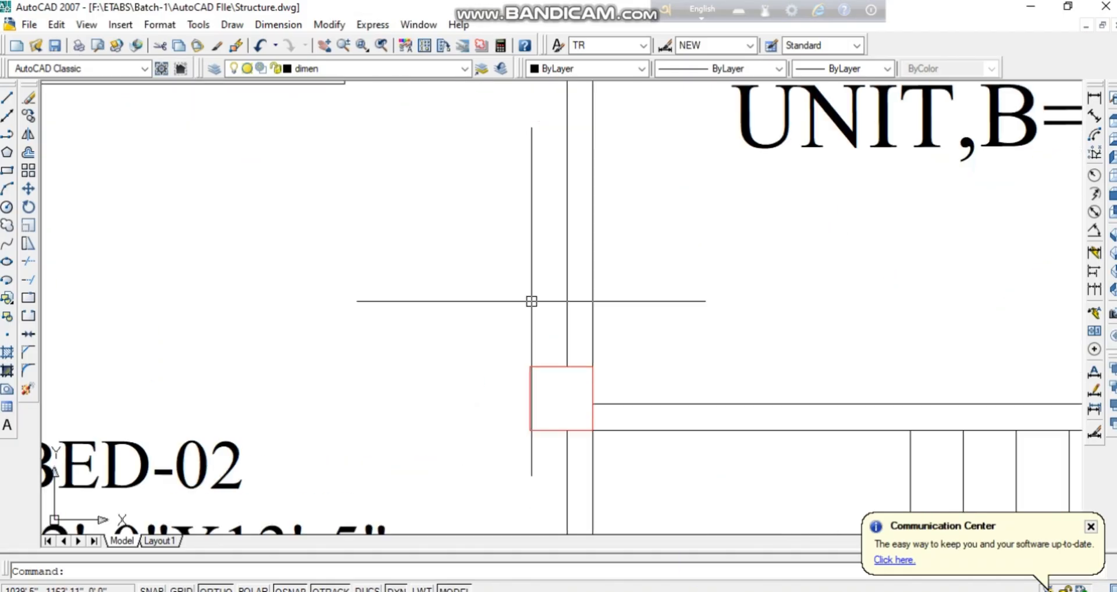
scroll(531, 302, "down", 4)
middle_click_drag(592, 237, 488, 384)
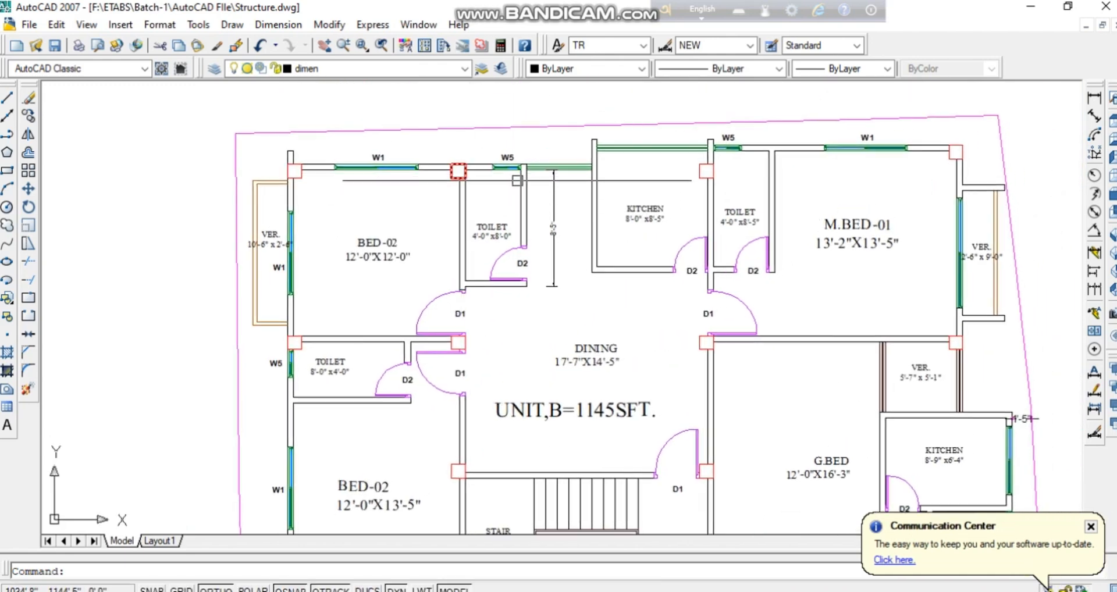
scroll(520, 177, "up", 2)
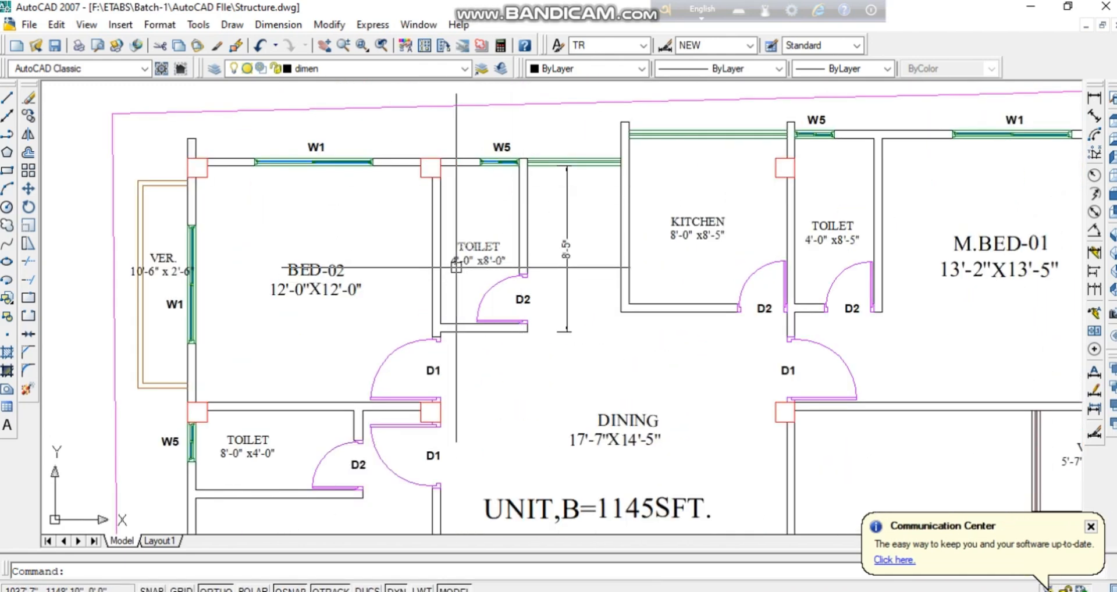
scroll(458, 270, "up", 1)
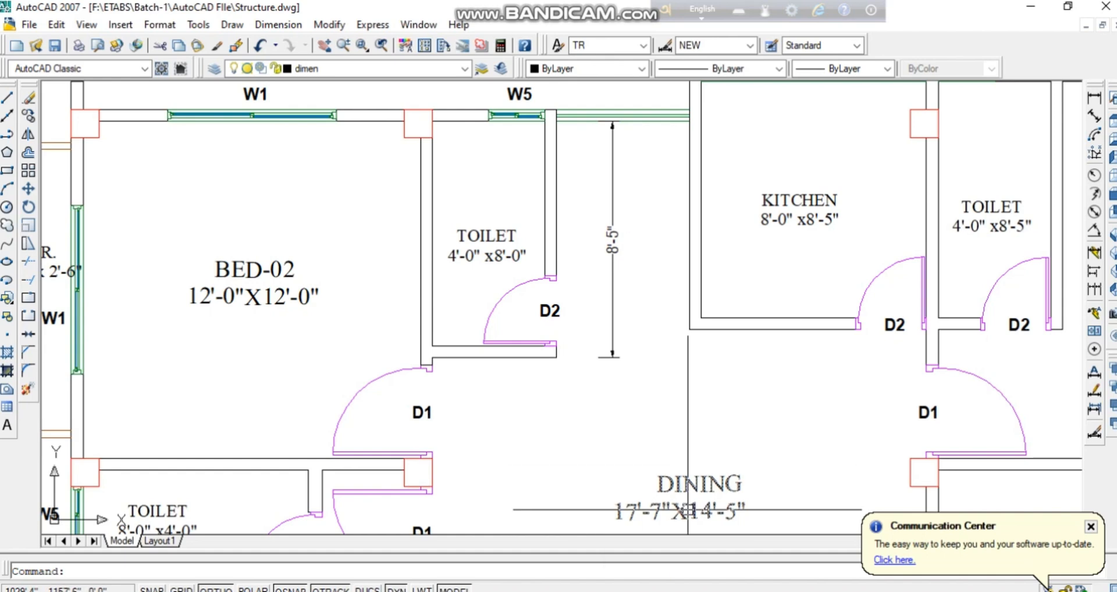
- Back in ETABS, draw a joint with a plan offset of 50 in along X from grid point B-8
key("alt+Tab")
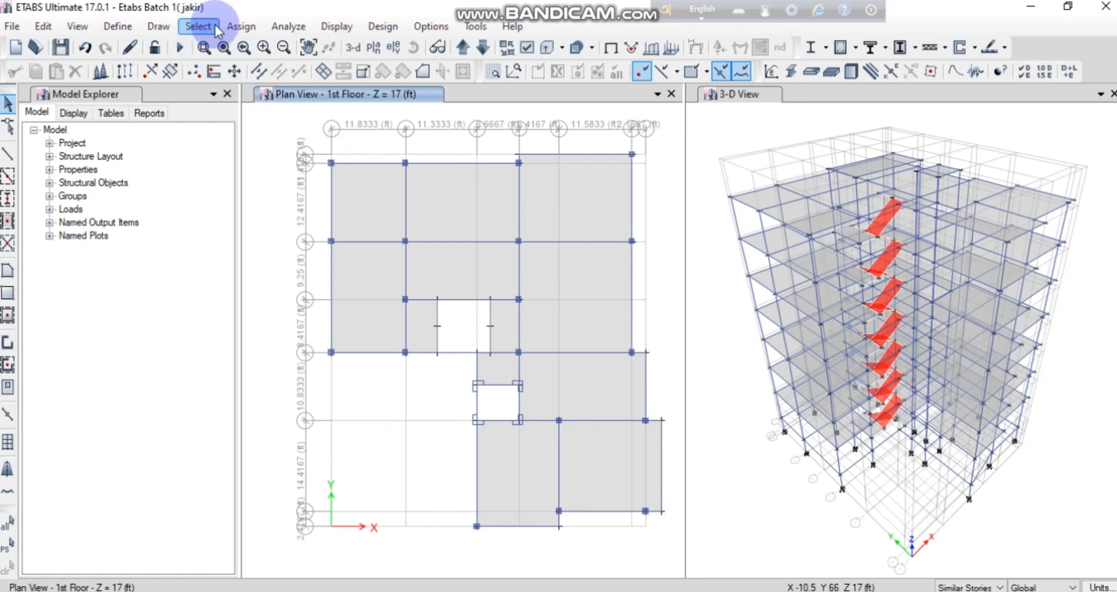
left_click(159, 27)
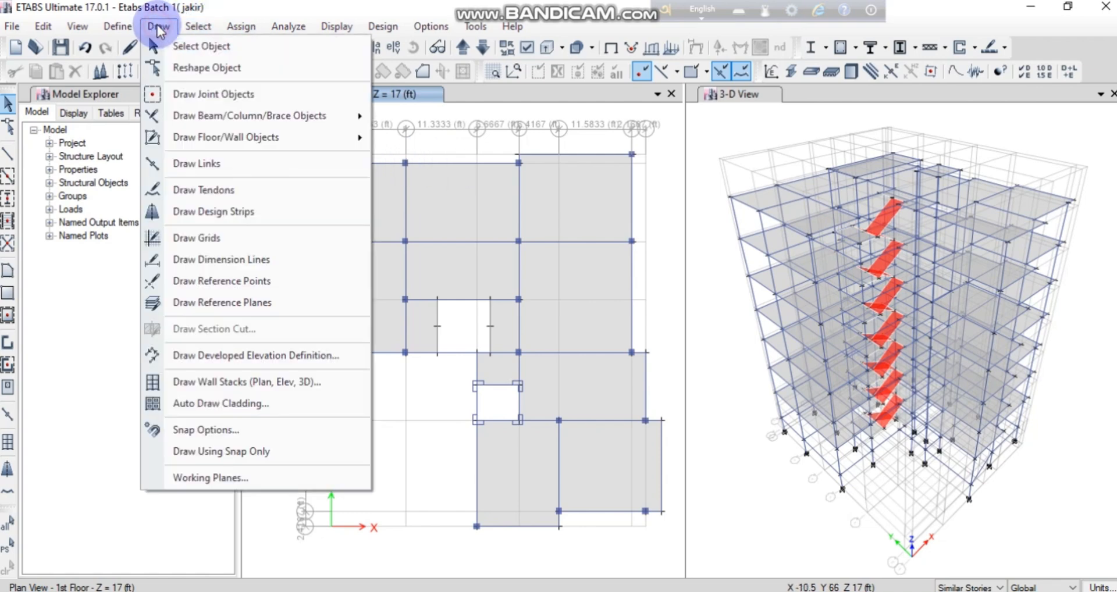
left_click(198, 94)
left_click(150, 482)
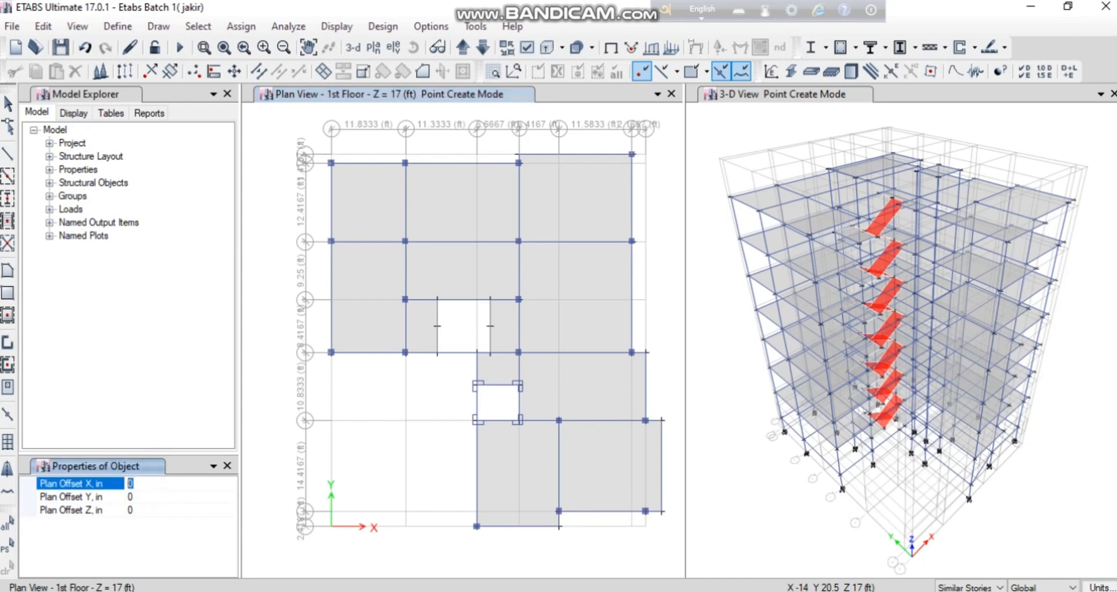
type("50")
left_click(121, 489)
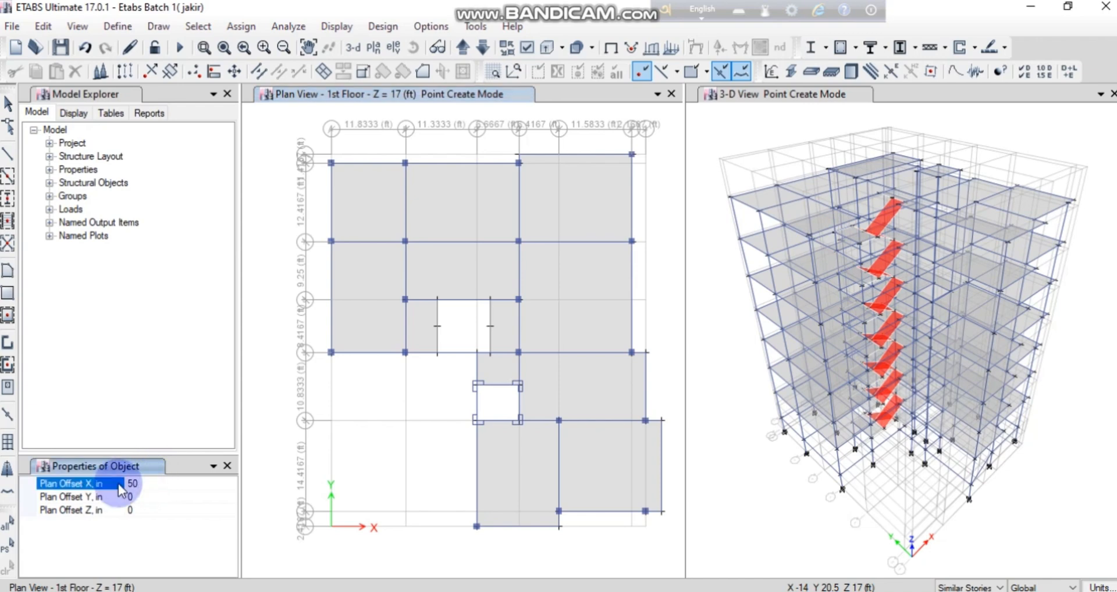
left_click(405, 163)
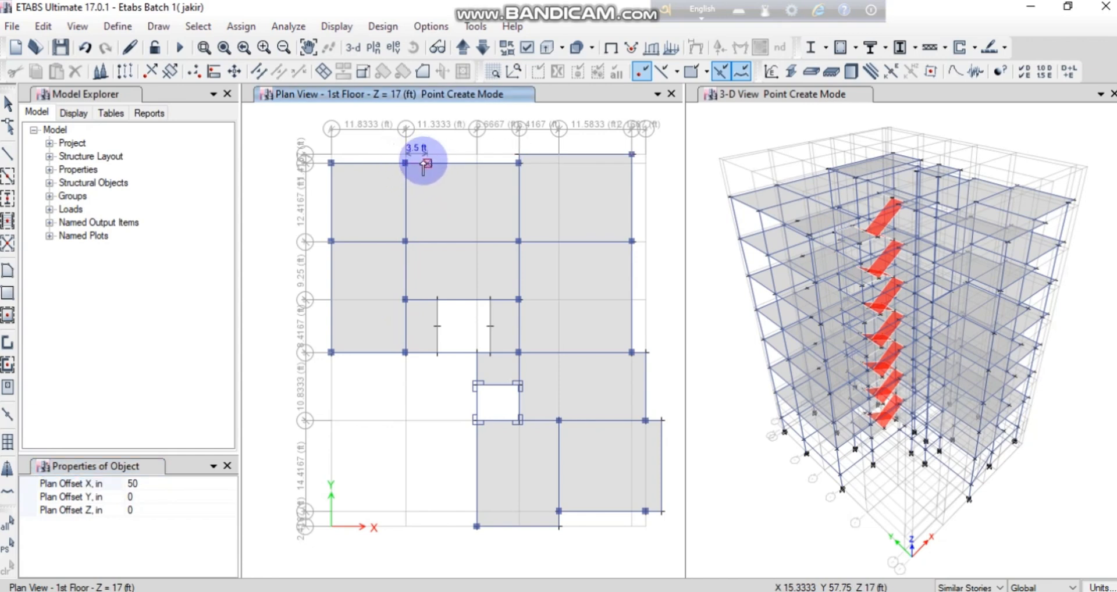
- With plan offsets of X 0 and Y -100 in, draw joints below the top-edge joint and below grid point B-8
left_click(140, 487)
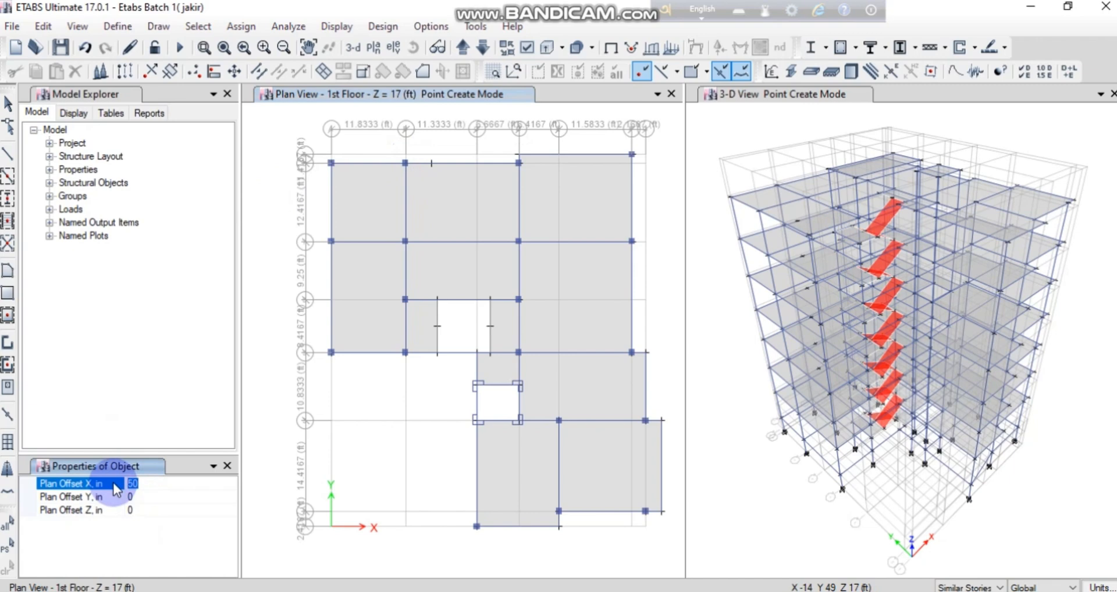
type("0")
left_click(134, 497)
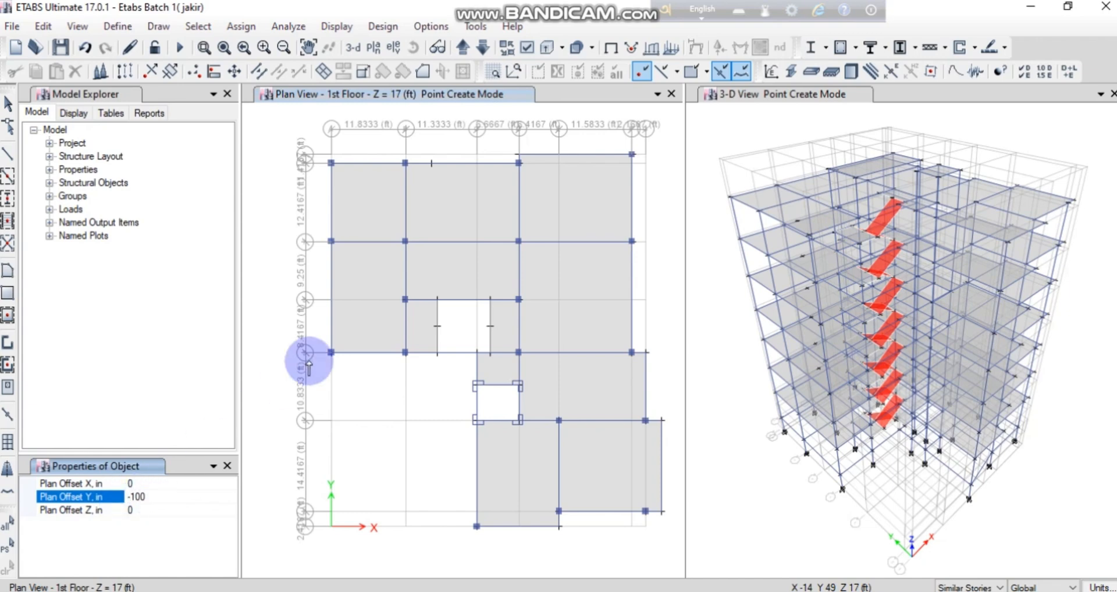
left_click(432, 163)
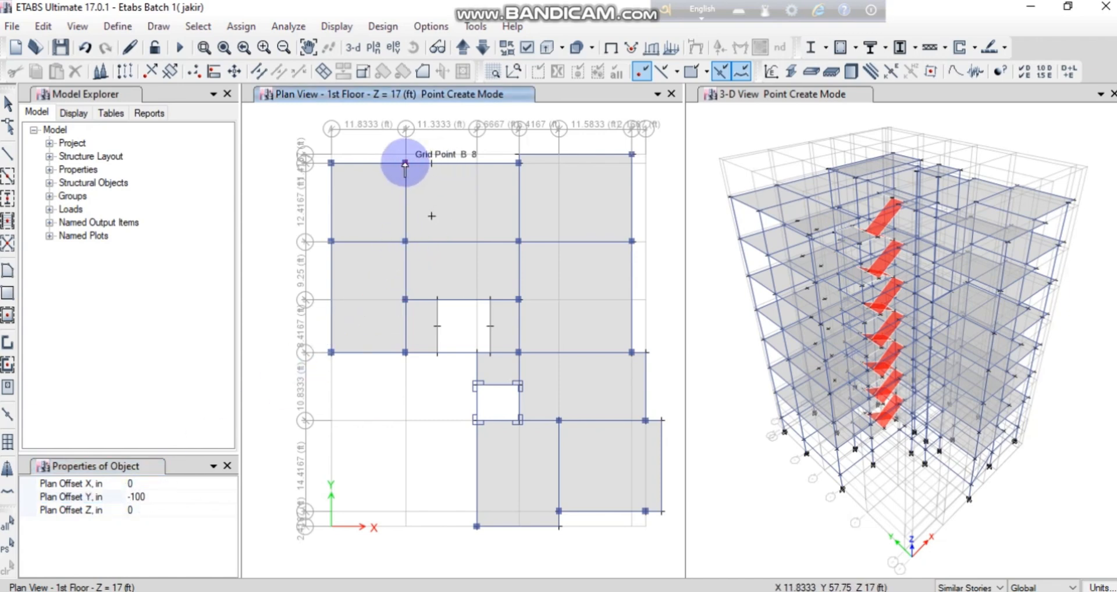
left_click(405, 162)
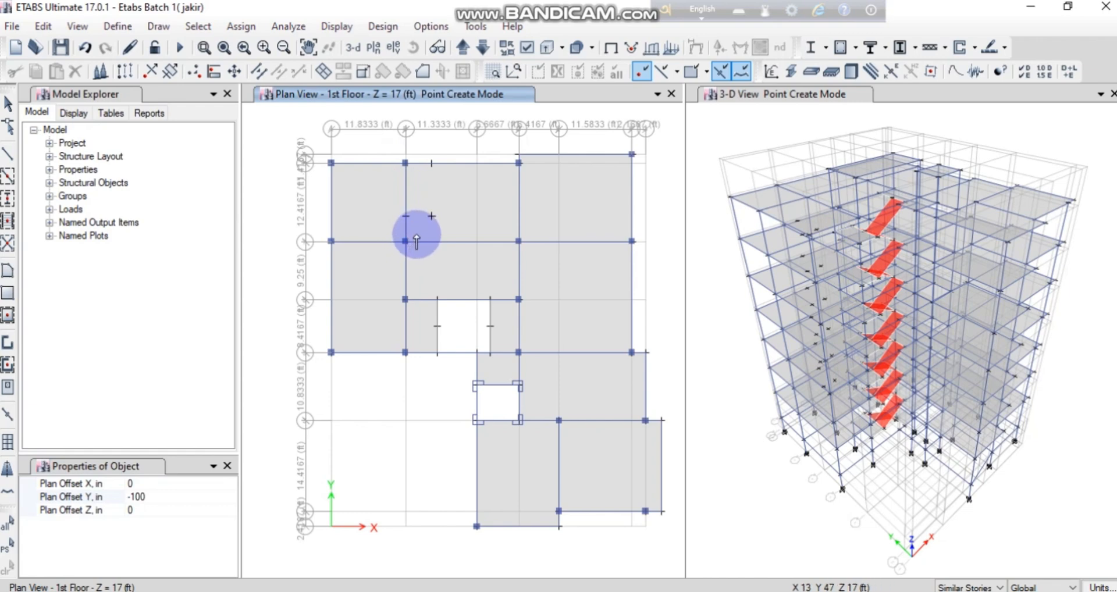
left_click(8, 103)
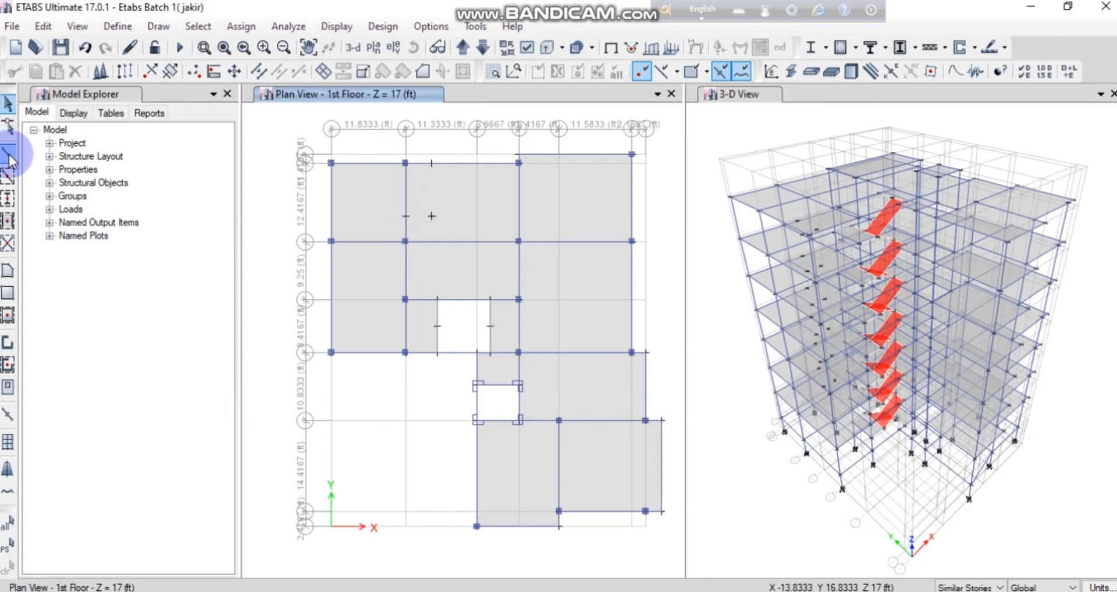
- Draw two straight frame lines with property None, from the top-edge joint down to the inner joint and across to grid line B
left_click(9, 156)
left_click(195, 497)
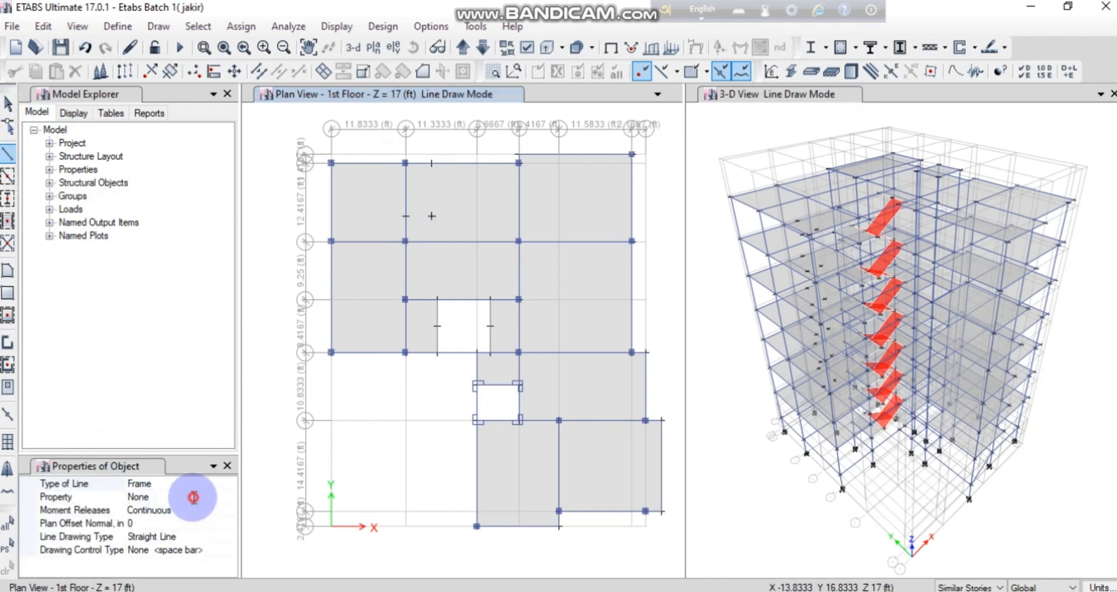
left_click(230, 498)
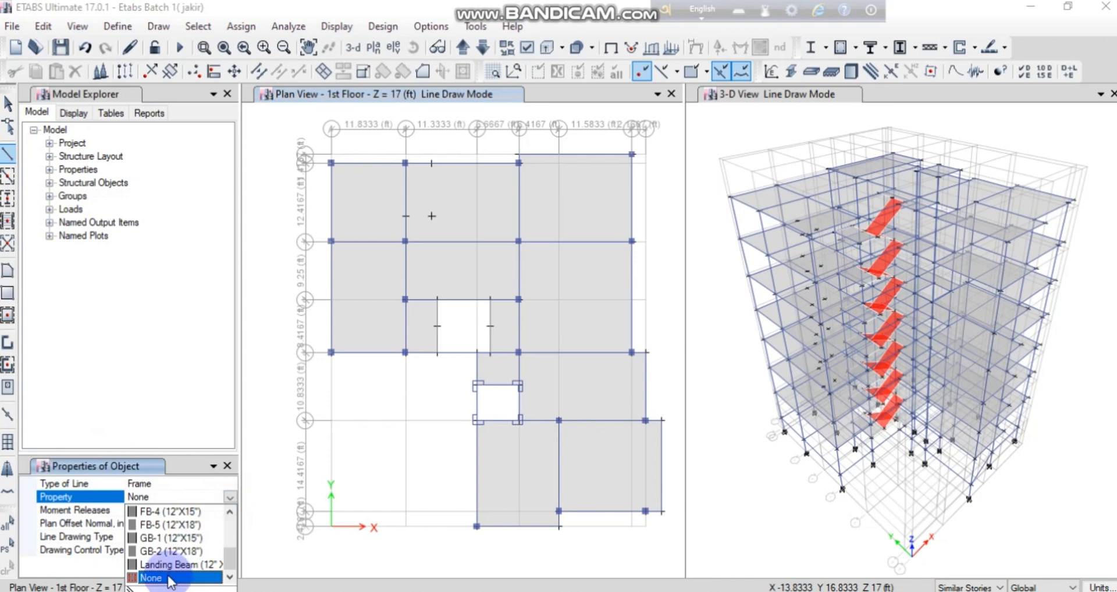
left_click(168, 578)
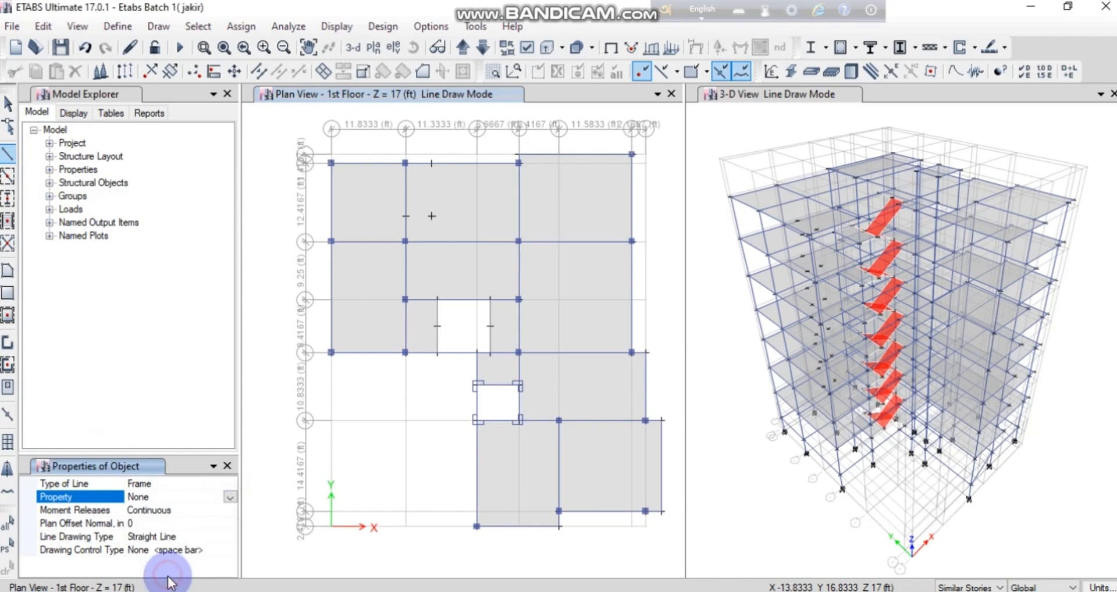
left_click(431, 163)
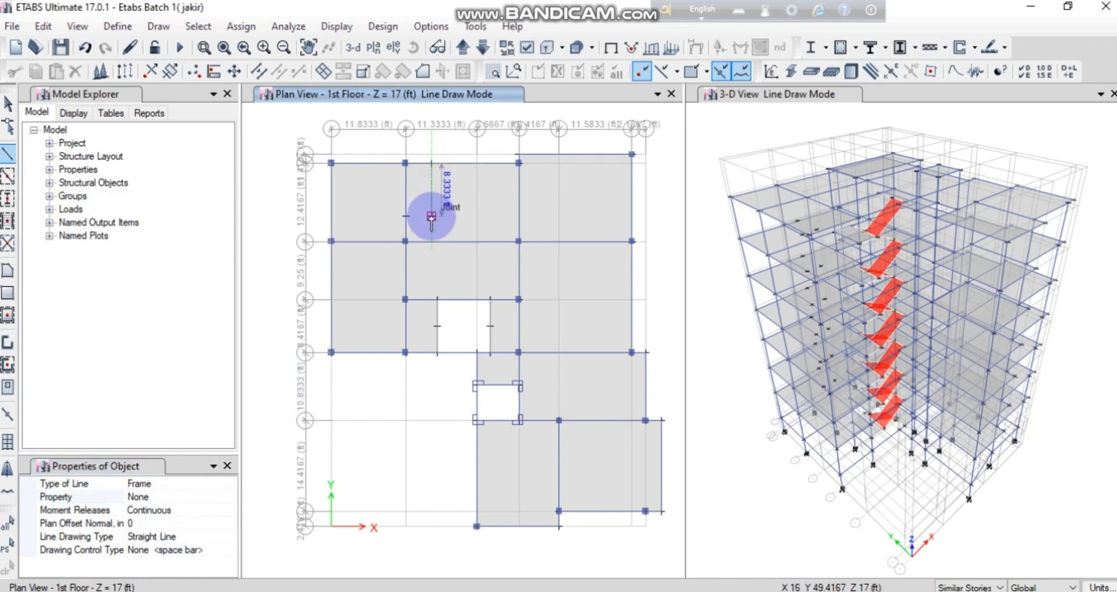
left_click(431, 216)
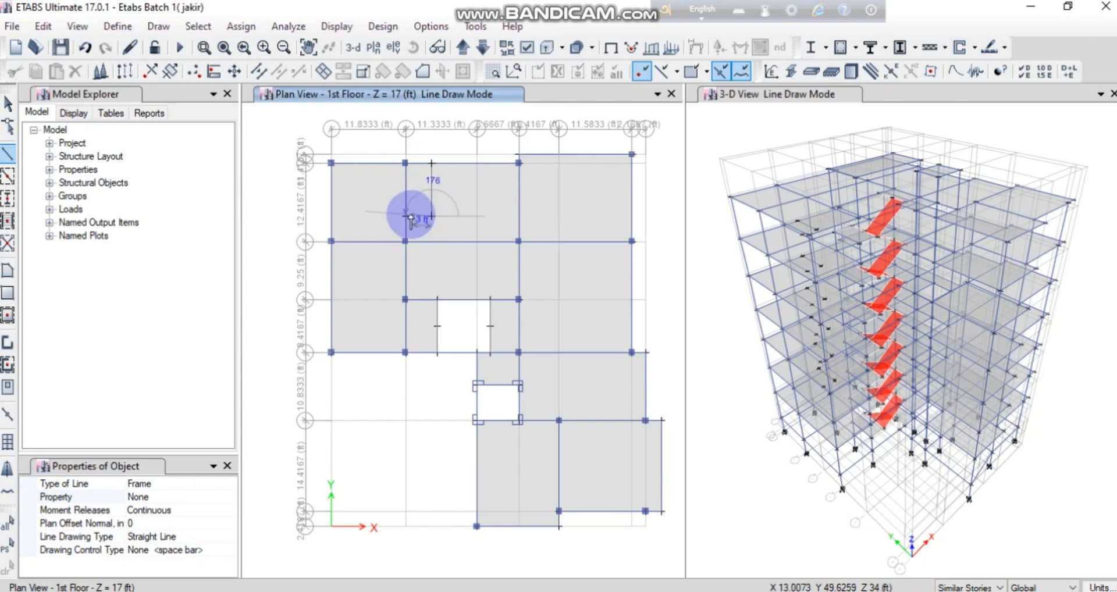
left_click(406, 216)
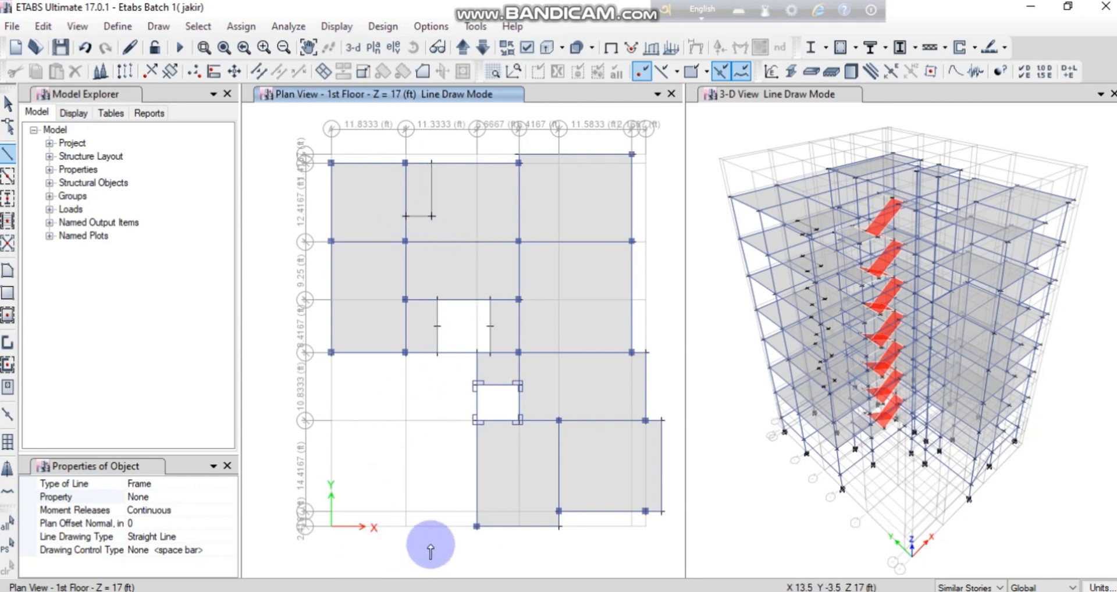
- Check the toilet's partition walls in the AutoCAD plan, then return to ETABS and end line drawing
left_click(453, 591)
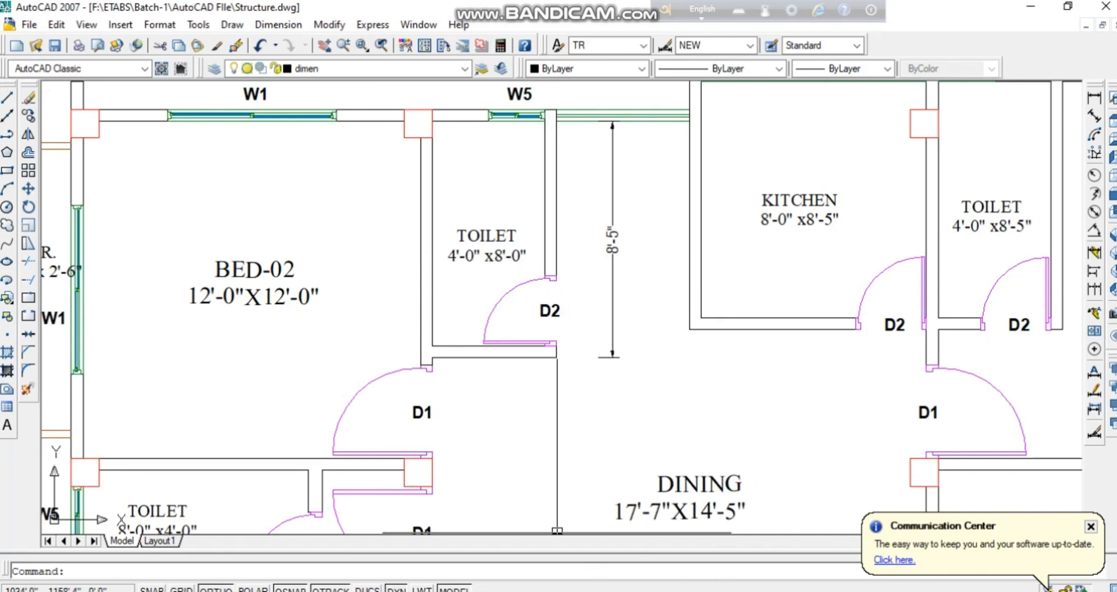
left_click(720, 589)
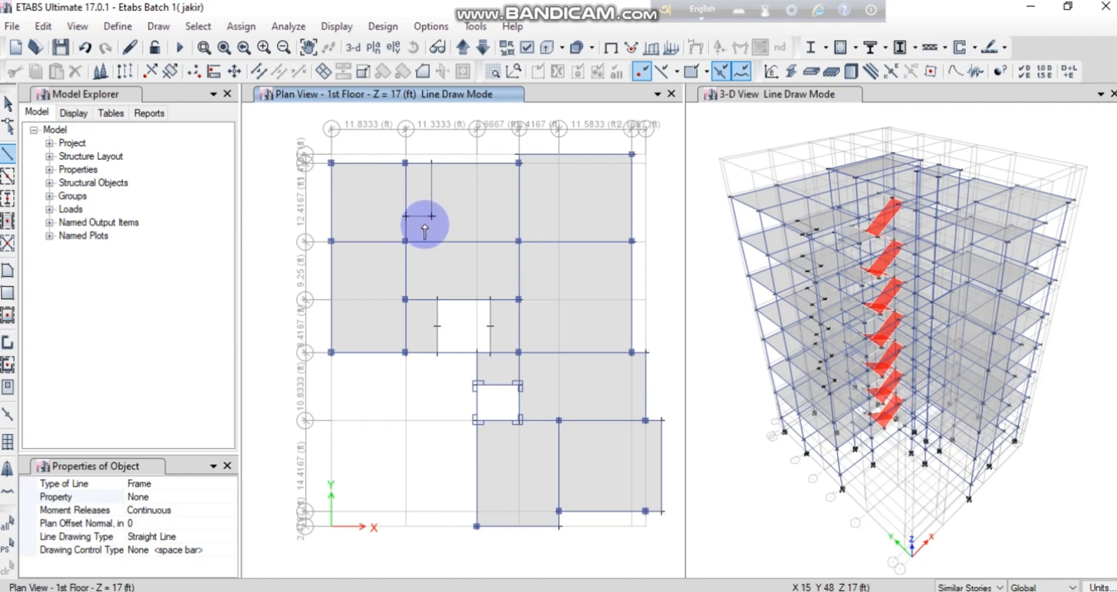
key("Escape")
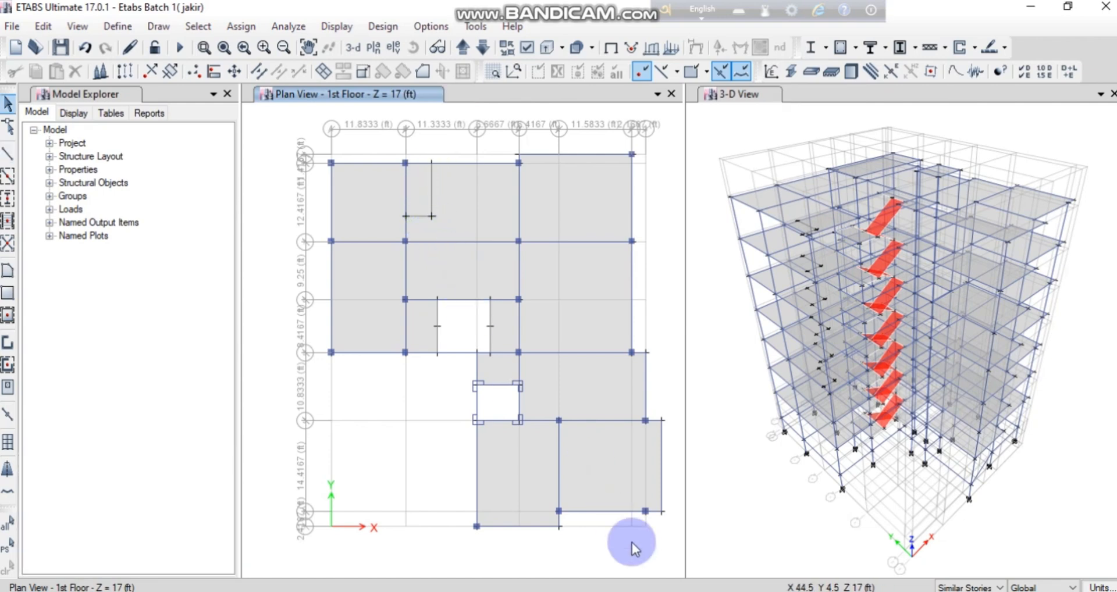
- Check the linear partition wall load calculation in the Word notes, then return to ETABS
left_click(602, 591)
scroll(512, 483, "down", 1)
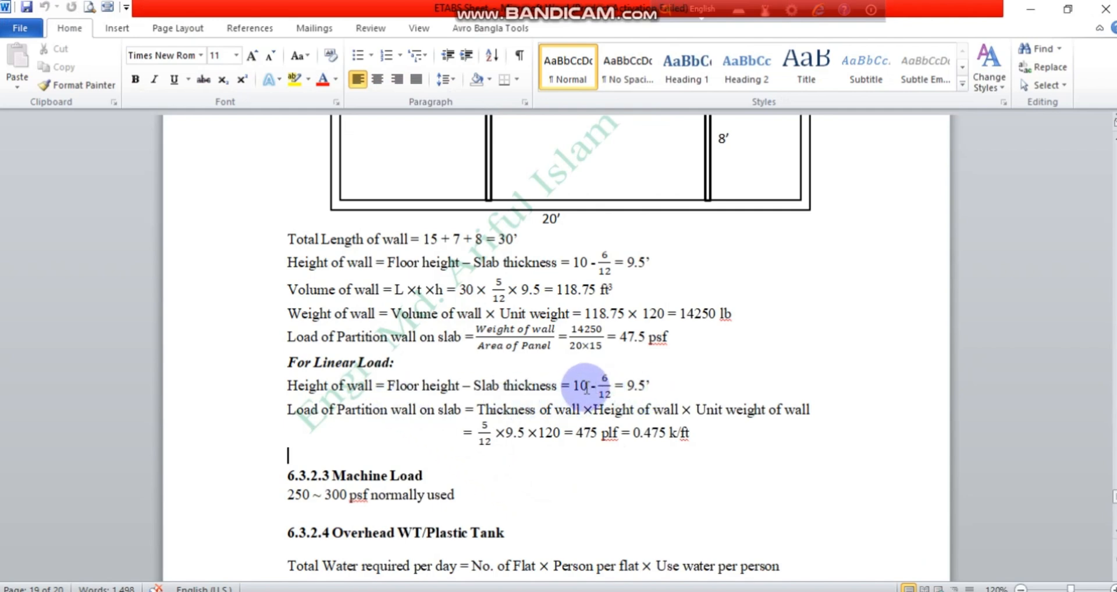
left_click_drag(586, 389, 579, 386)
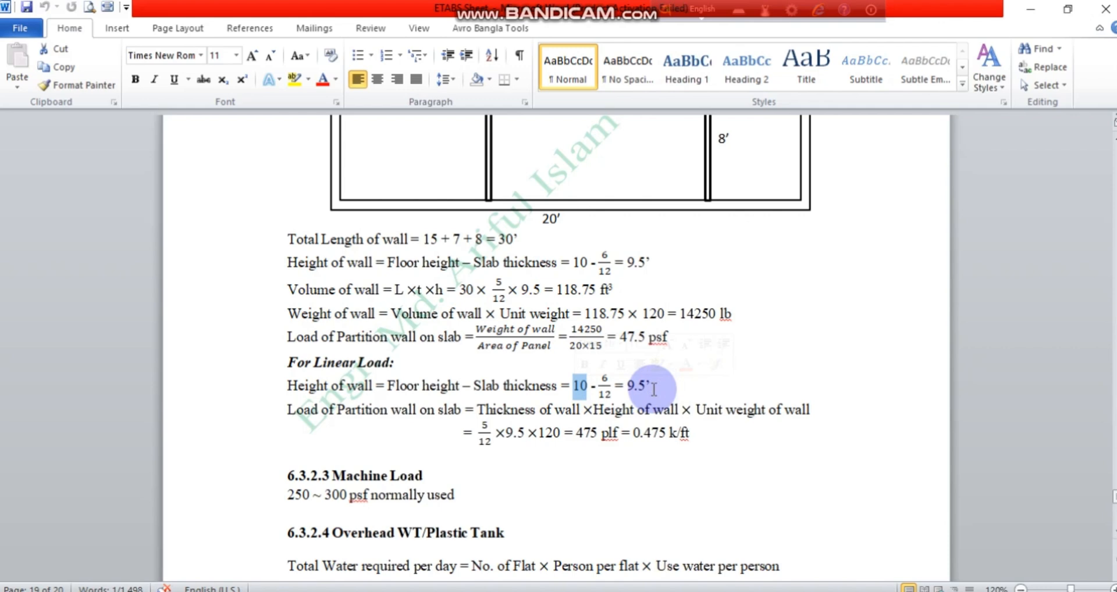
left_click(487, 433)
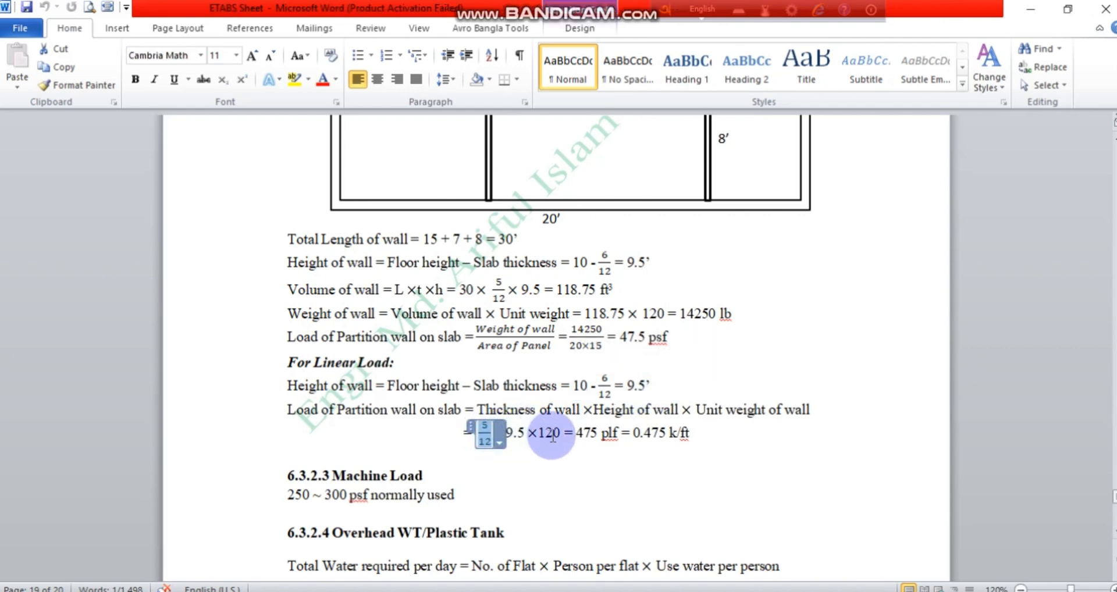
left_click_drag(559, 435, 545, 435)
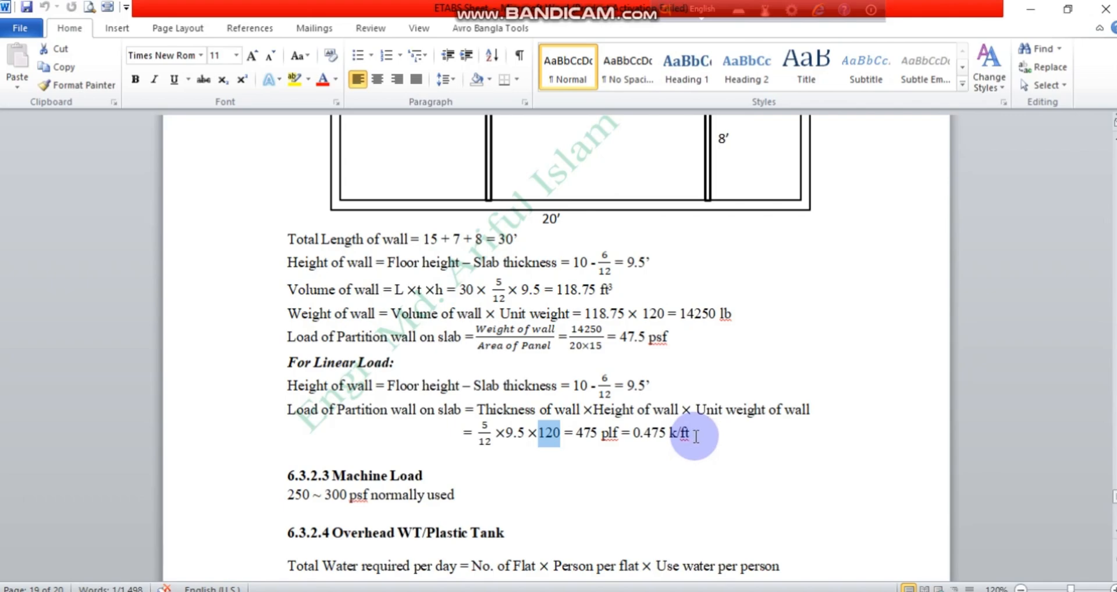
left_click(615, 536)
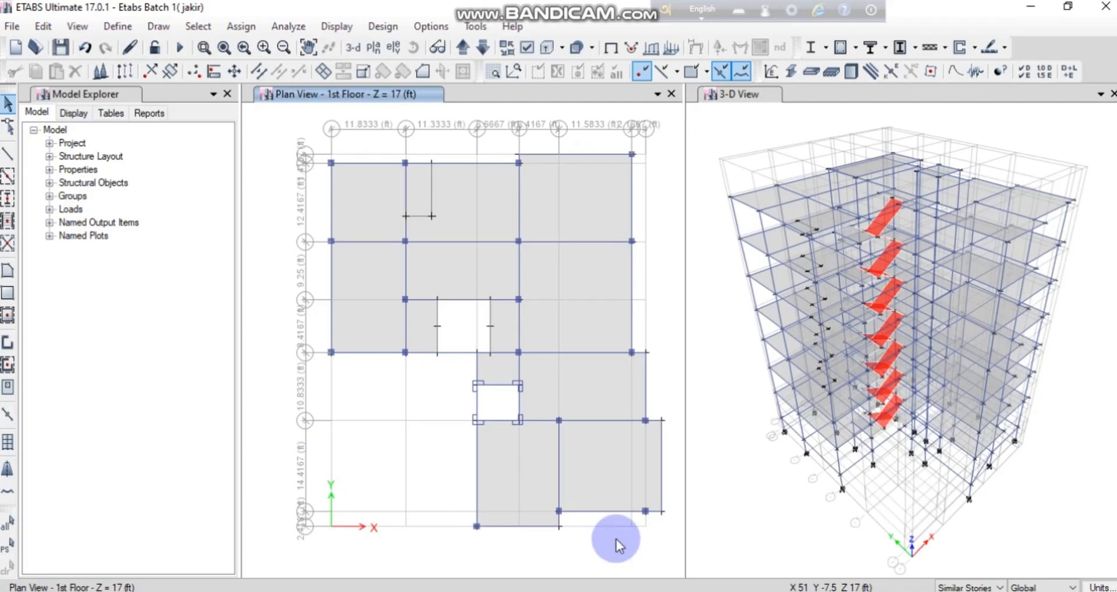
- Assign a uniform distributed gravity load of 0.475 kip/ft in load pattern PW to the toilet's two null lines, replacing existing loads
left_click(431, 190)
left_click(416, 218)
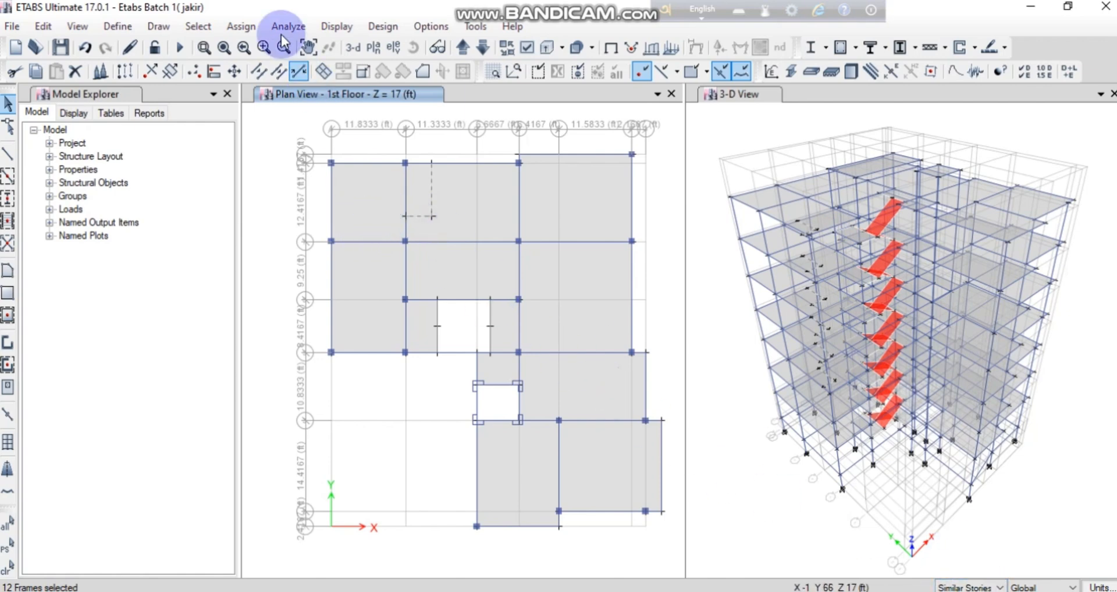
left_click(232, 30)
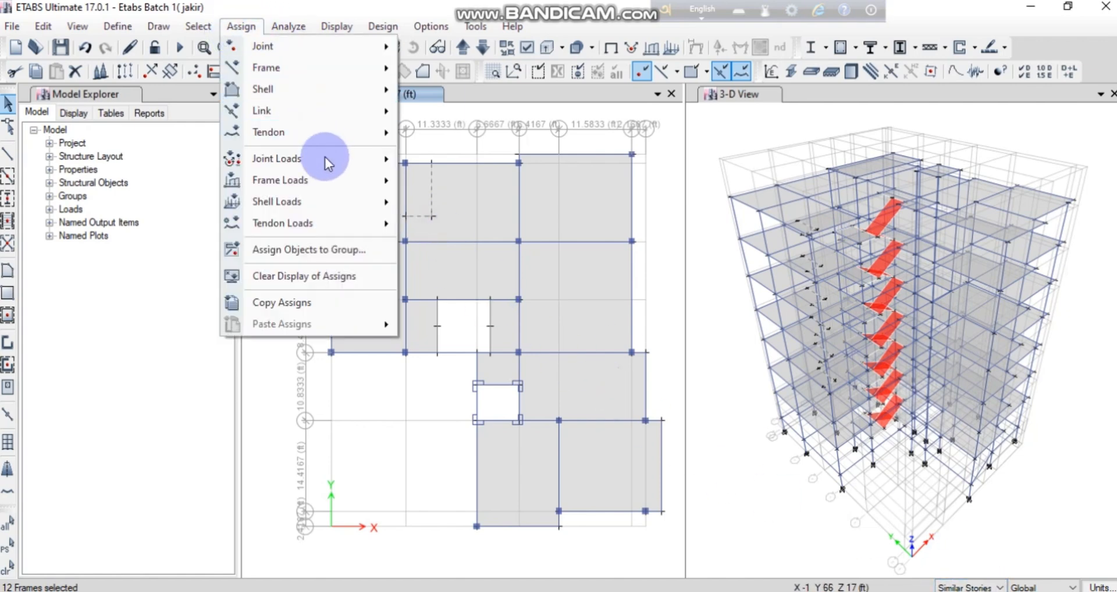
mouse_move(322, 177)
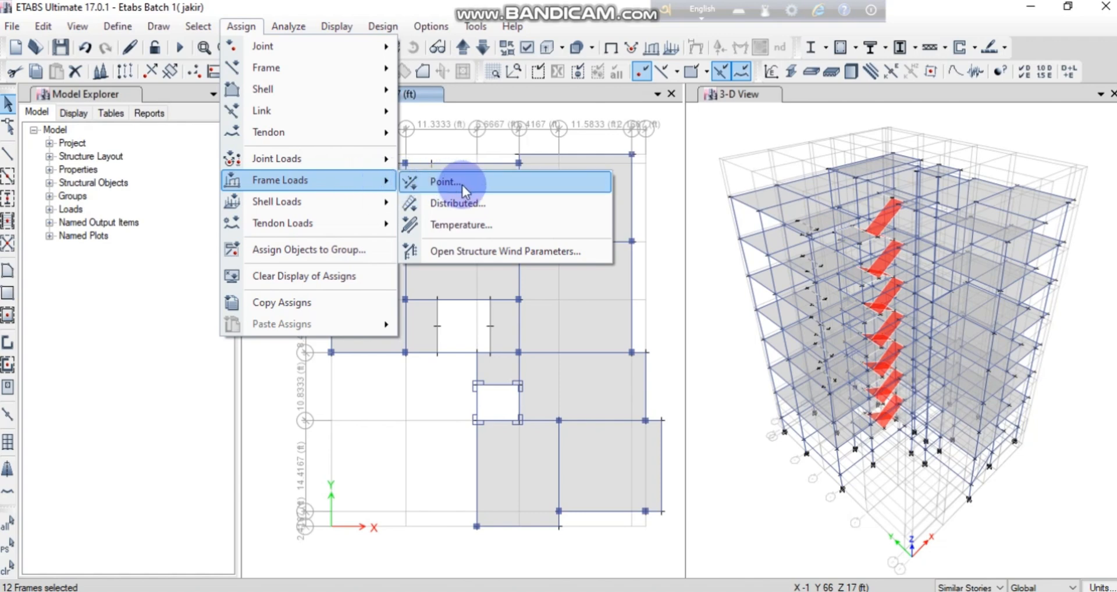
left_click(480, 203)
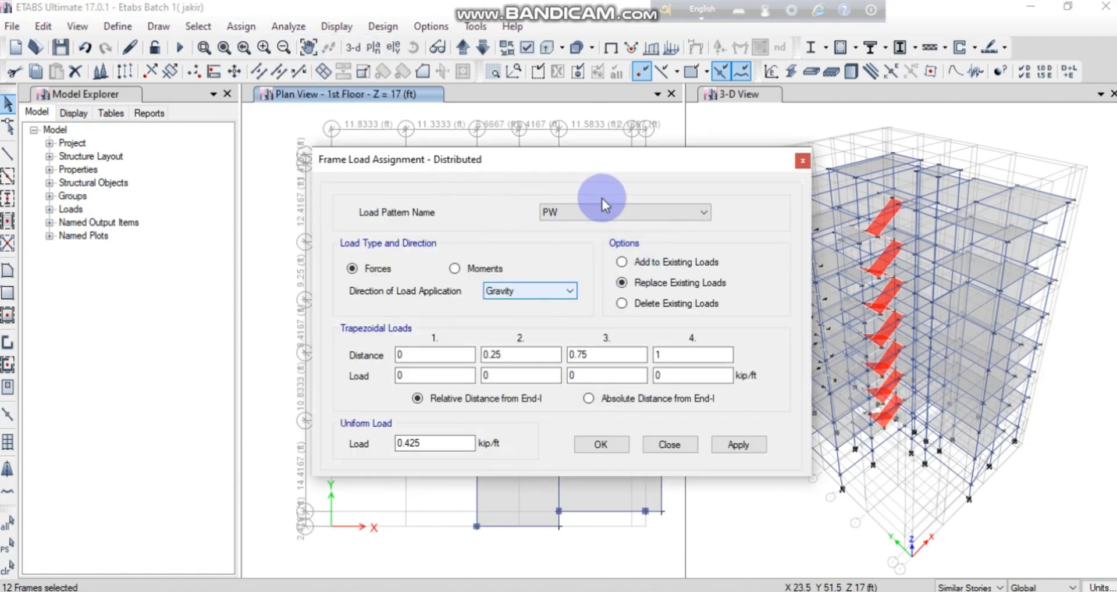
left_click(436, 443)
left_click_drag(437, 443, 413, 444)
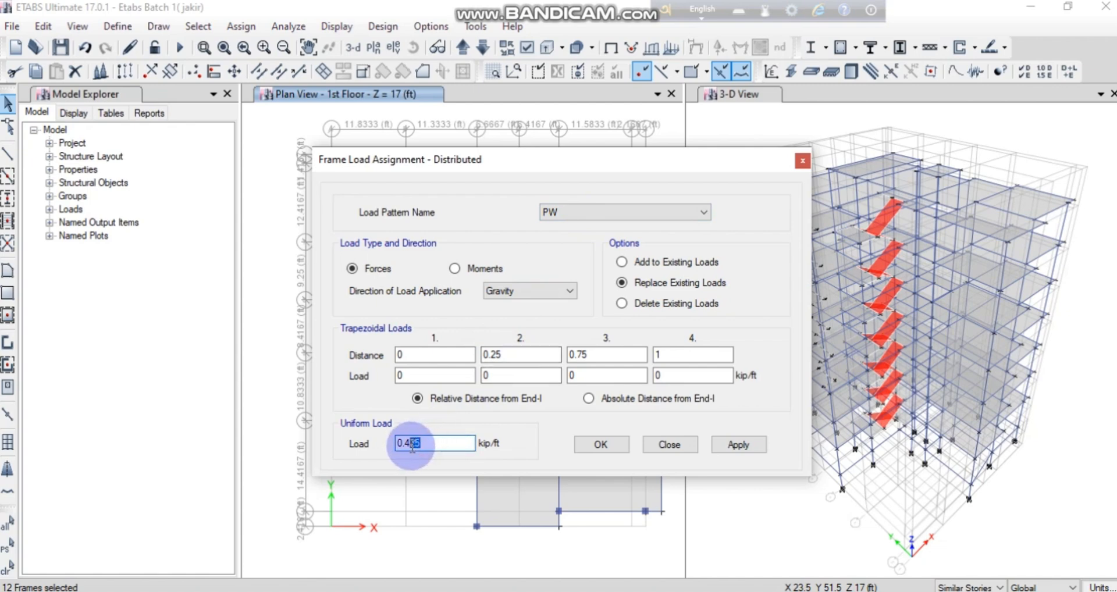
type("7")
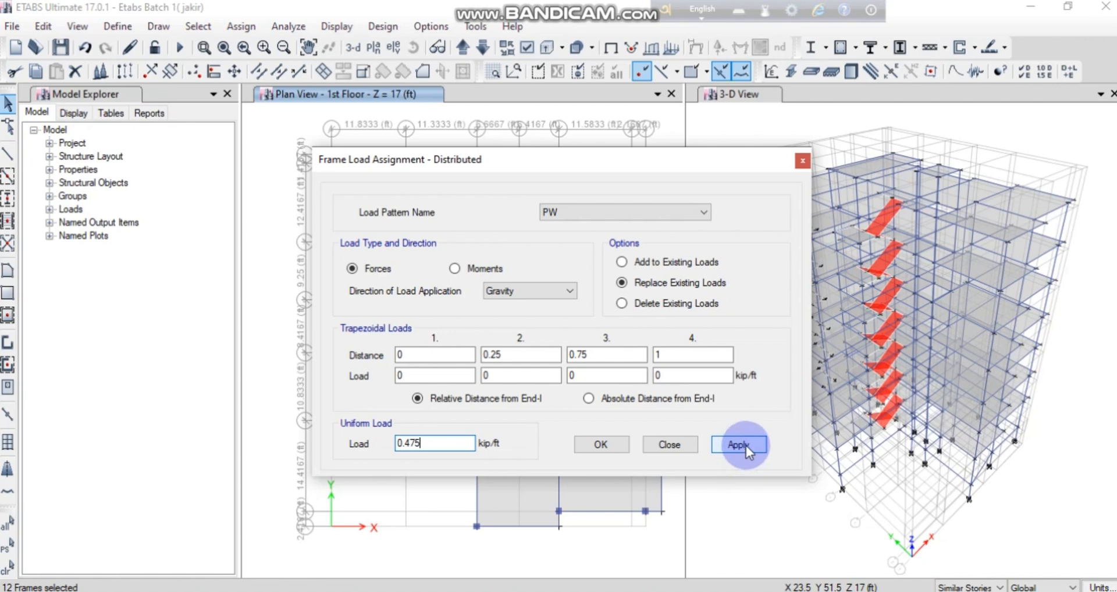
left_click(594, 445)
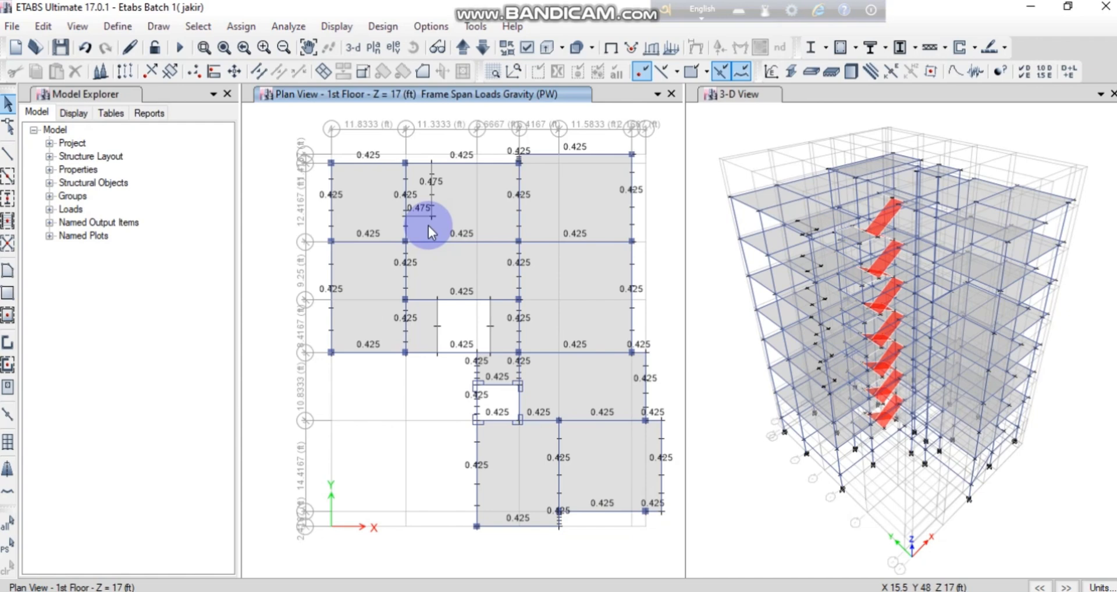
- Switch to the Word notes and check the psf range normally used for Machine Load
scroll(435, 248, "down", 5)
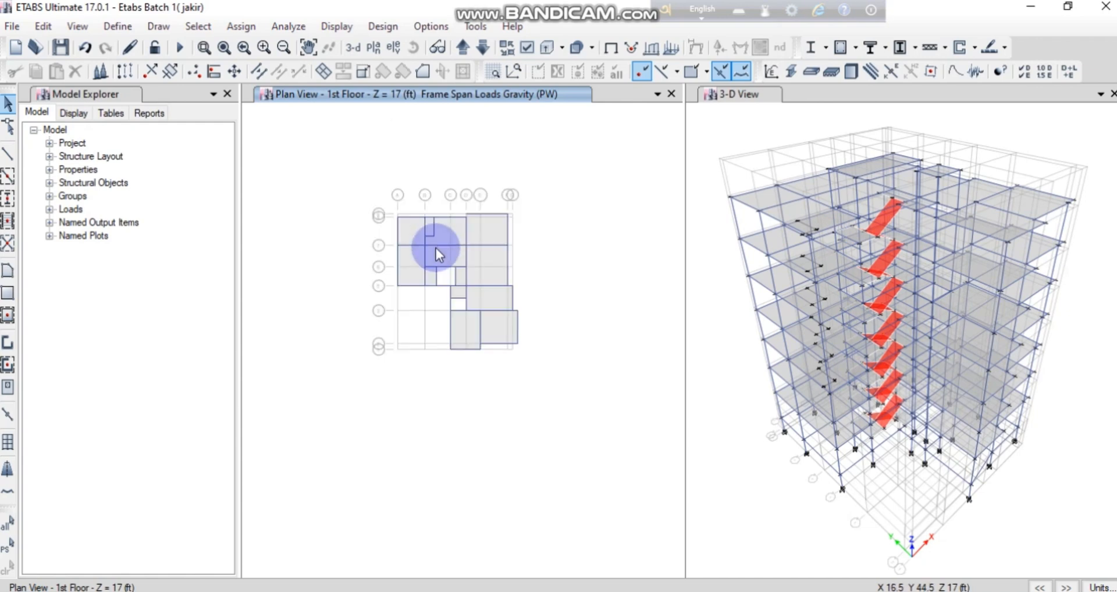
scroll(435, 250, "up", 5)
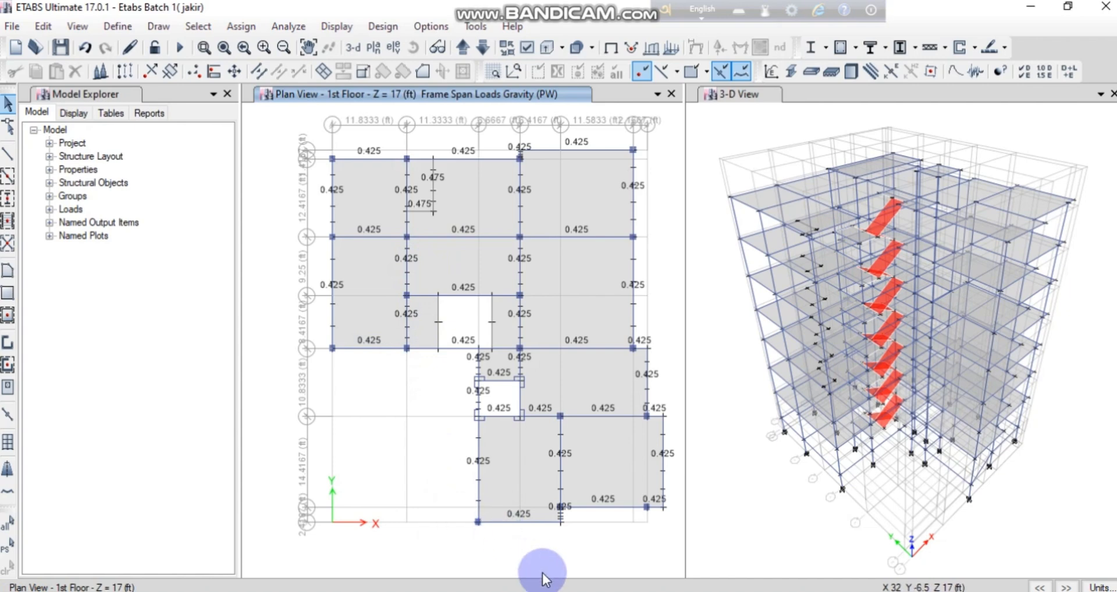
left_click(553, 591)
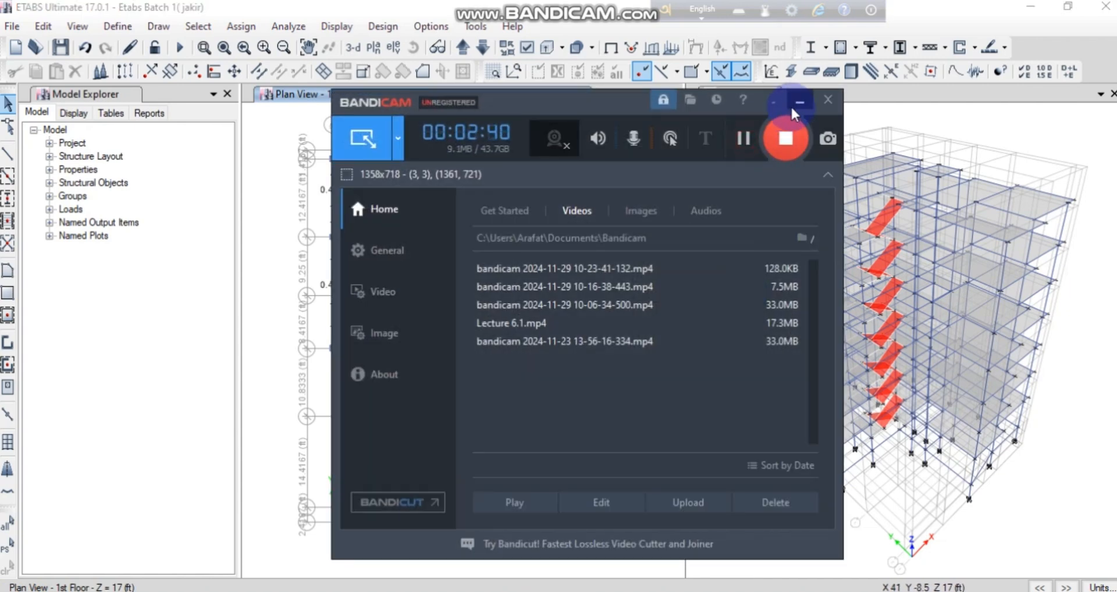
left_click(795, 106)
left_click(573, 591)
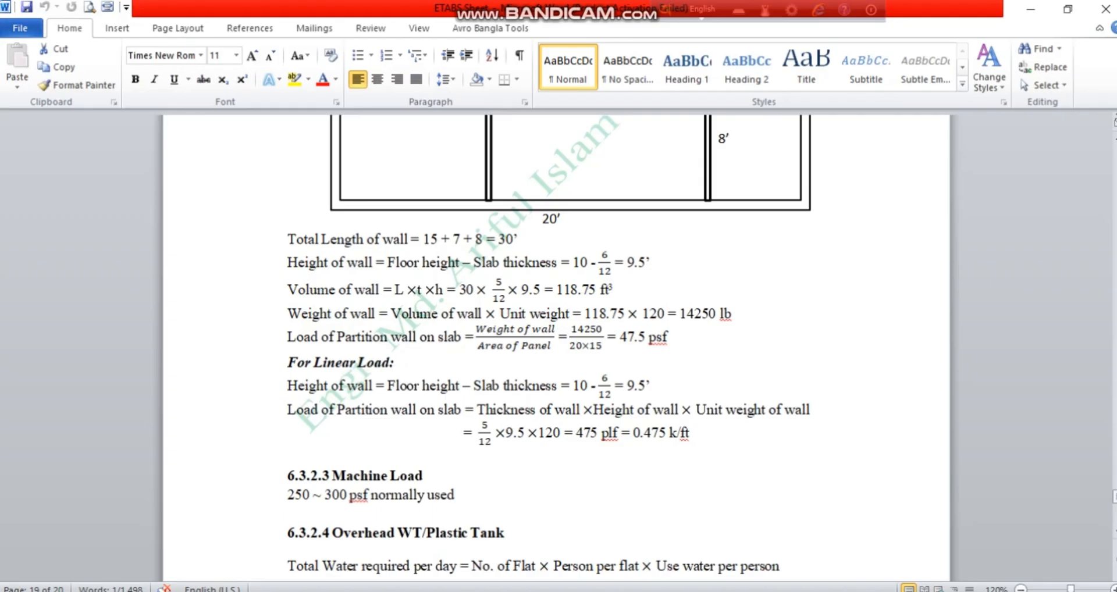
scroll(541, 526, "down", 3)
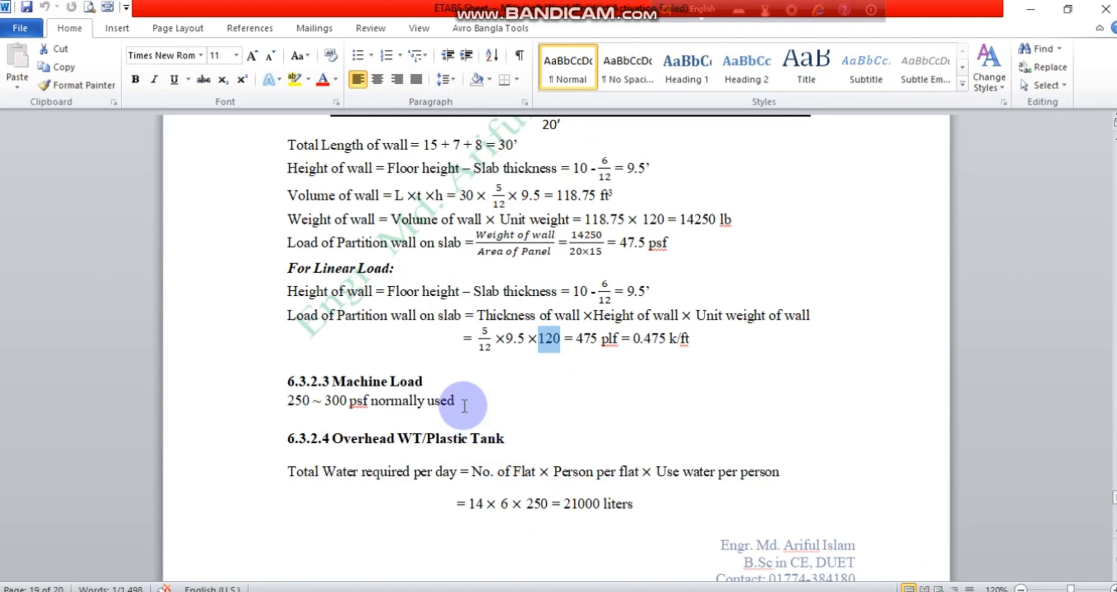
left_click(462, 401)
left_click_drag(463, 401, 258, 403)
left_click_drag(252, 409, 297, 411)
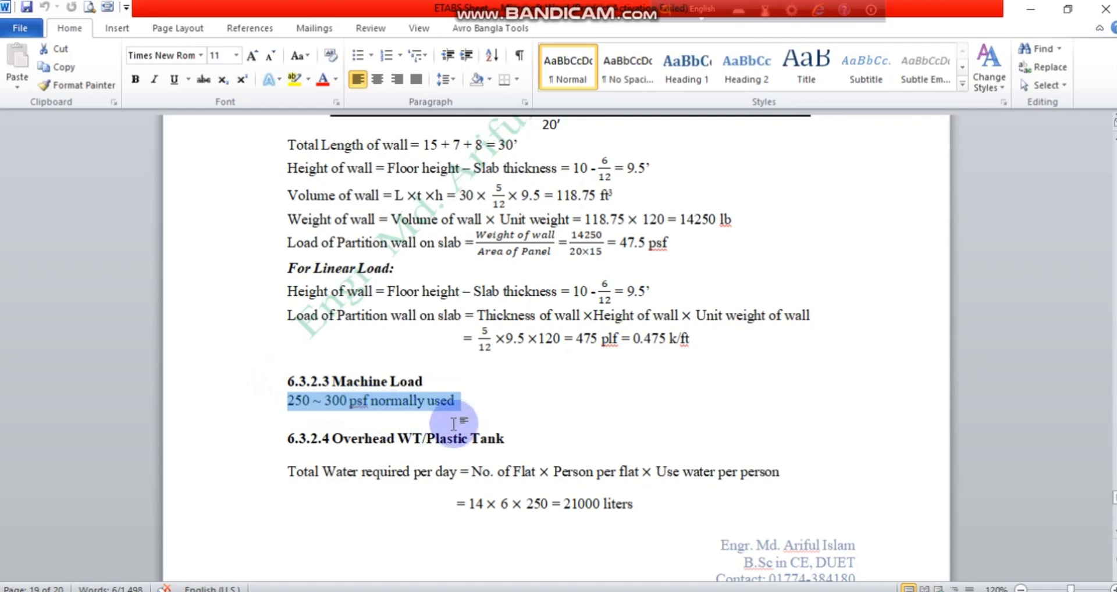
left_click(474, 407)
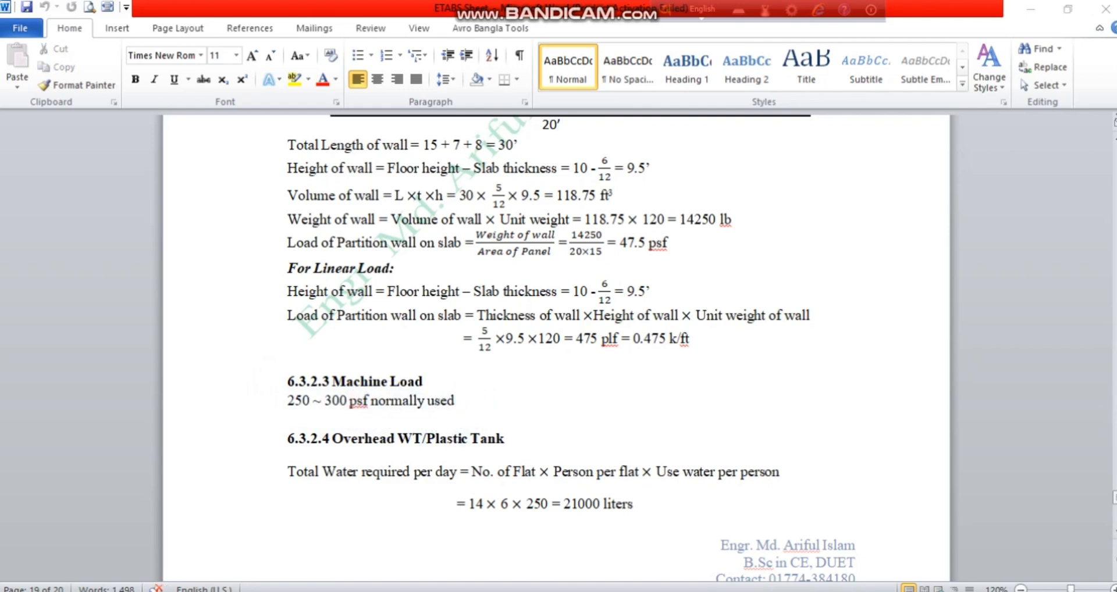
- Back in ETABS, move the plan view up from the 1st Floor to the Stair Room story
key("alt+Tab")
left_click(465, 50)
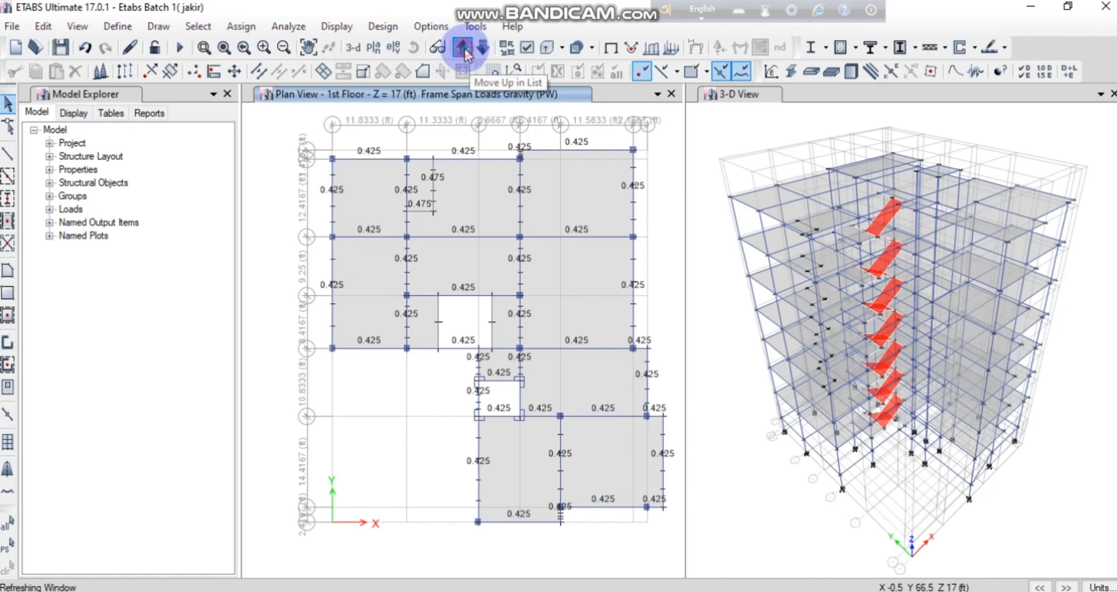
left_click(465, 50)
left_click(465, 51)
left_click(465, 50)
left_click(465, 50)
left_click(465, 50)
left_click(464, 50)
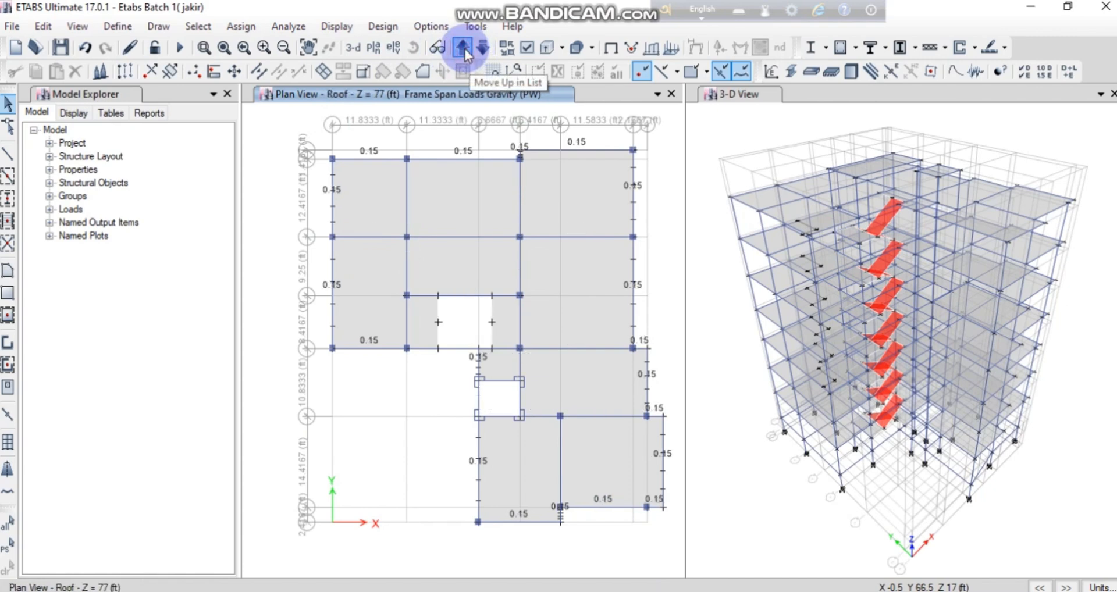
left_click(464, 48)
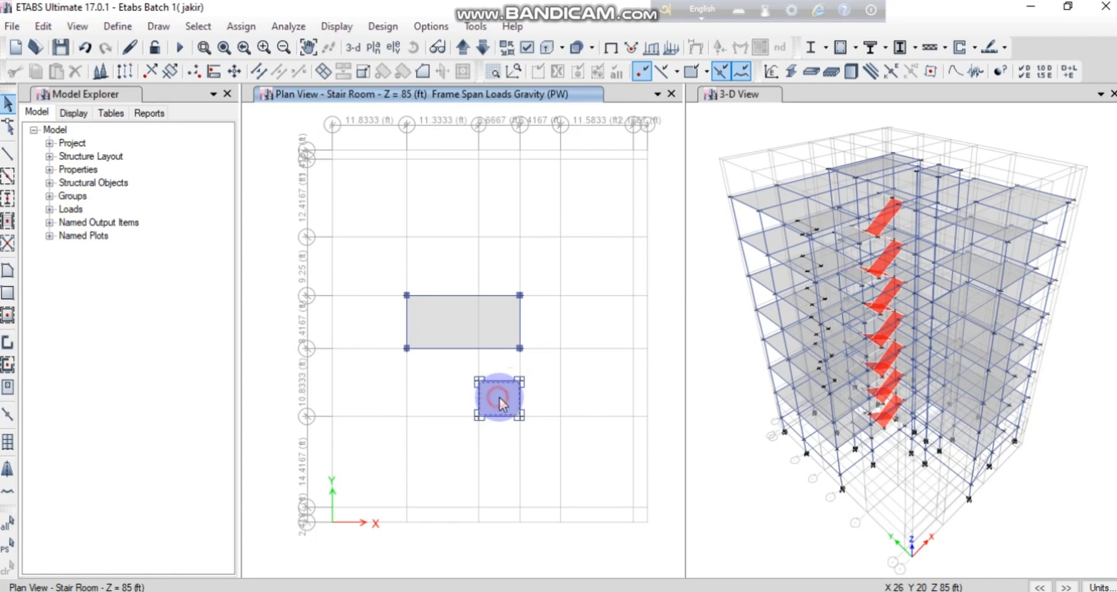
- Assign a uniform gravity shell load of 275 lb/ft² in load pattern Dead to the small lift-core slab, replacing existing loads
left_click(241, 26)
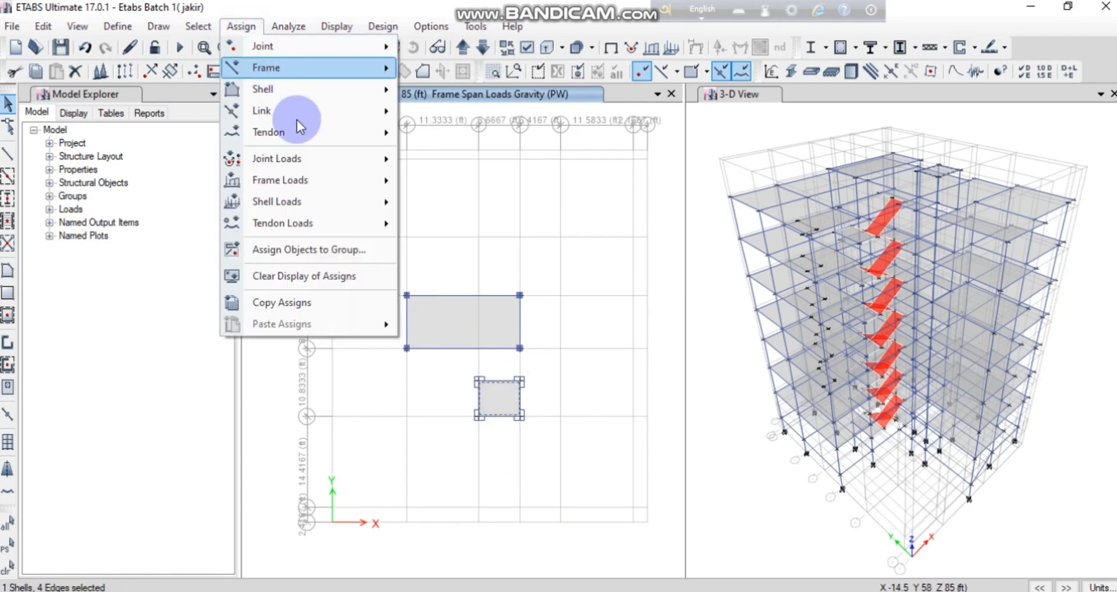
mouse_move(306, 197)
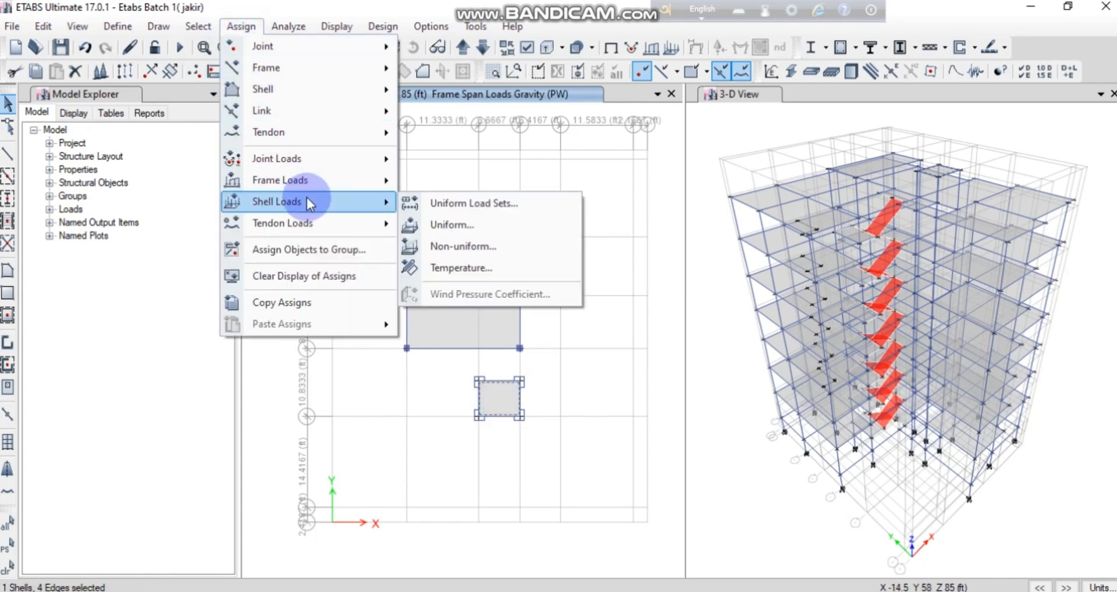
left_click(477, 225)
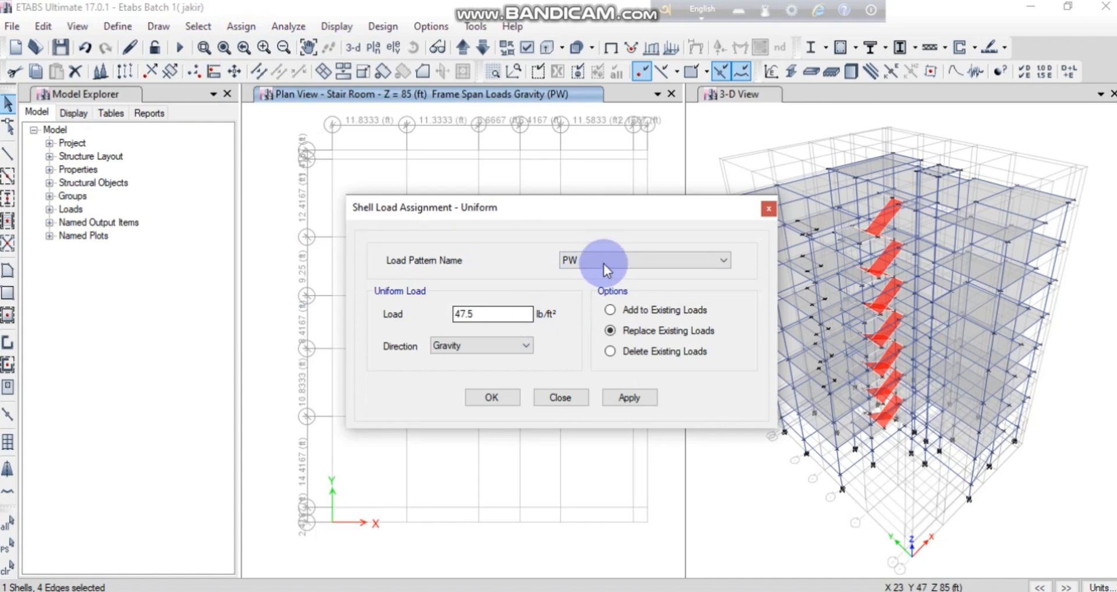
left_click(605, 260)
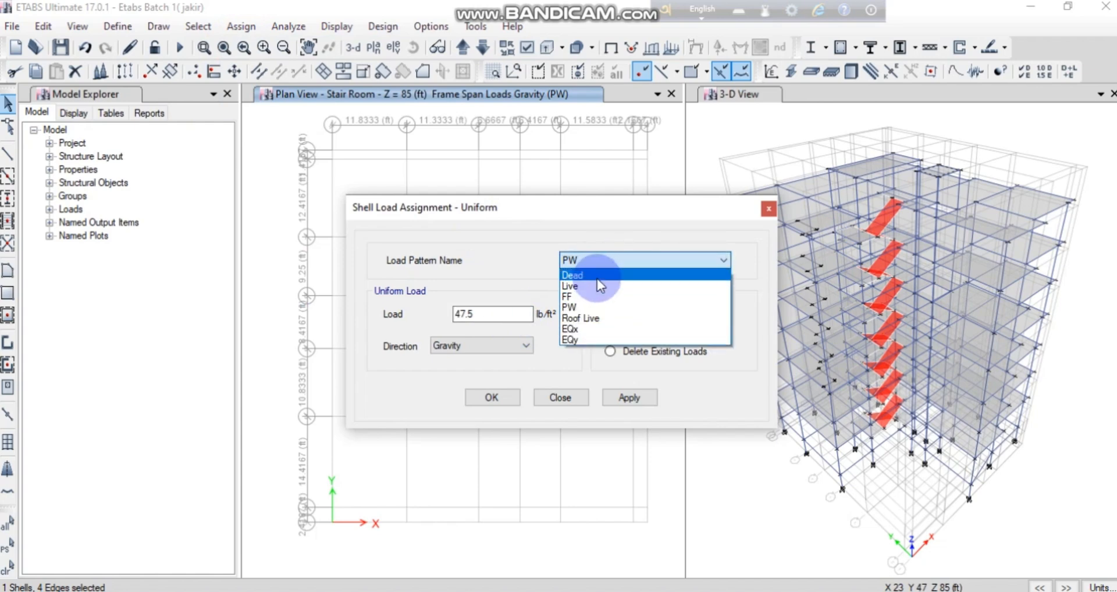
left_click(597, 278)
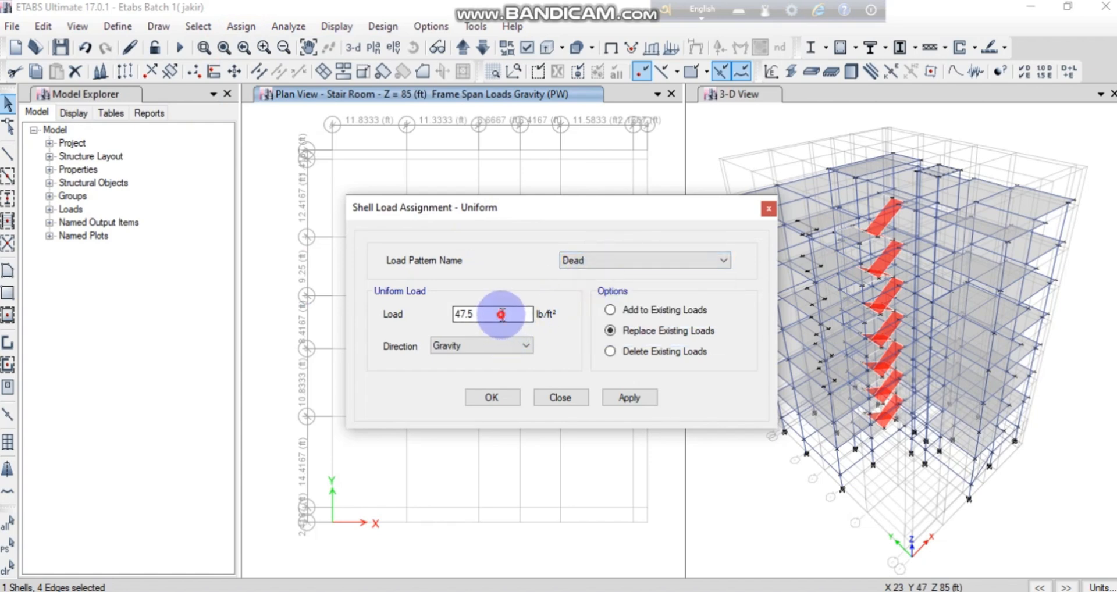
left_click_drag(503, 315, 447, 316)
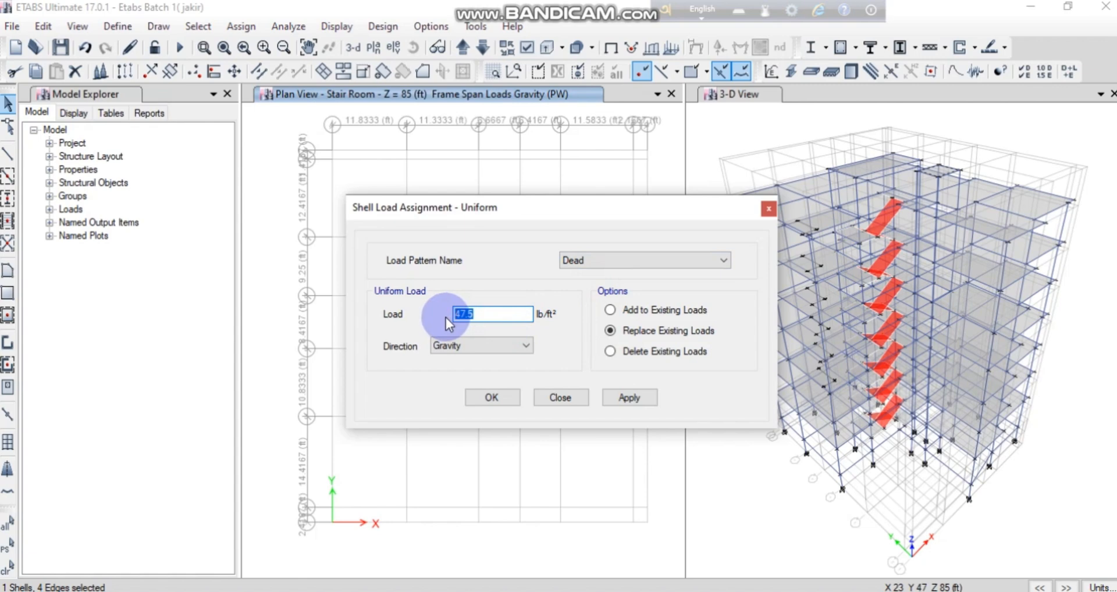
type("27")
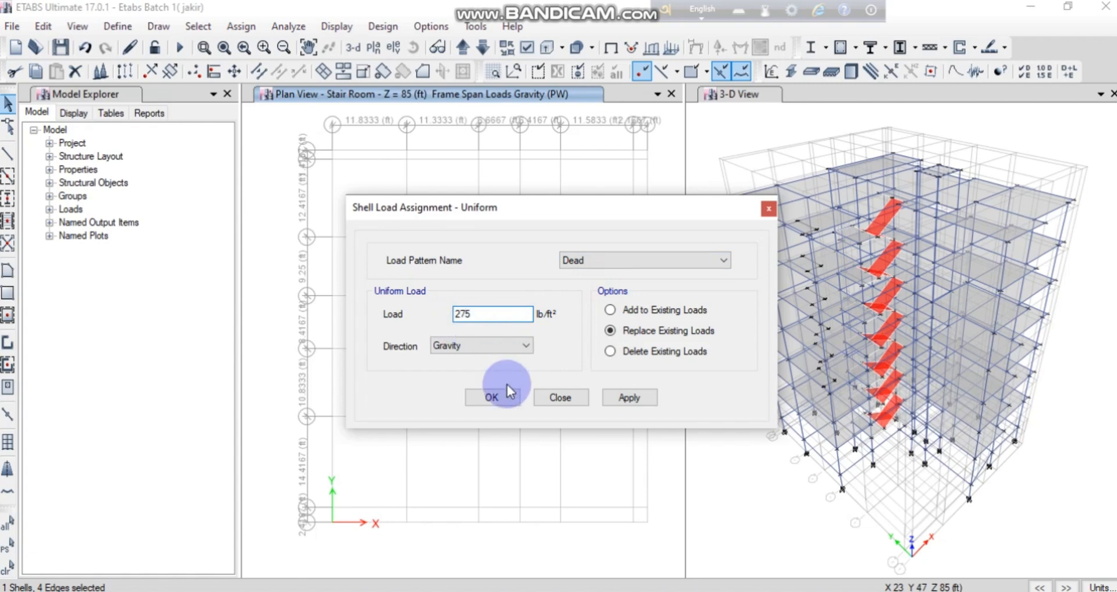
left_click(623, 396)
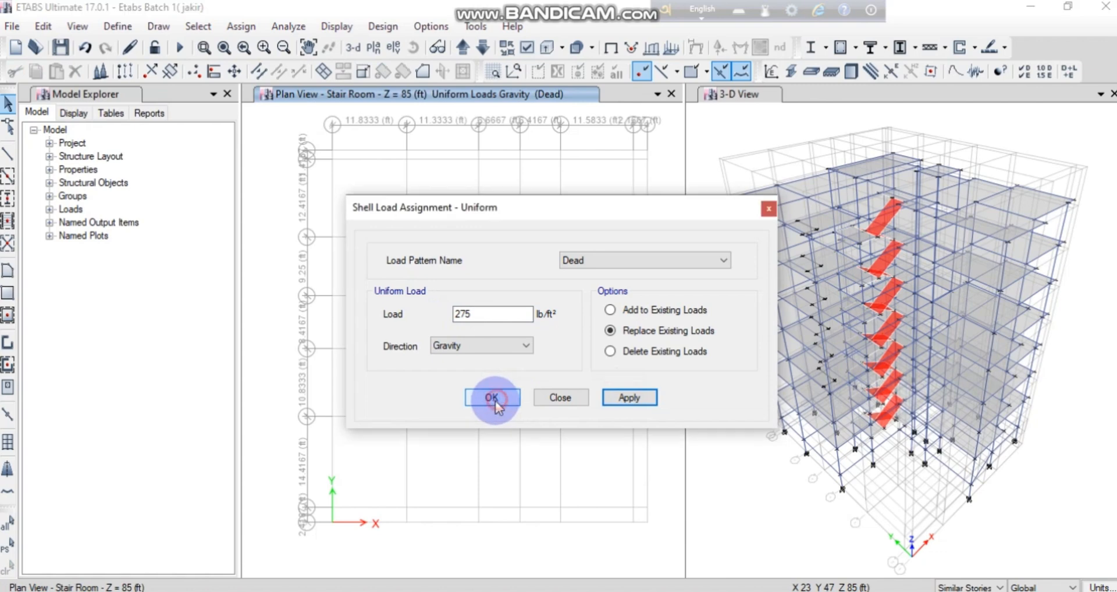
left_click(494, 400)
- Switch to the Word notes and examine the total daily water calculation under Overhead WT/Plastic Tank, factor by factor
key("alt+Tab")
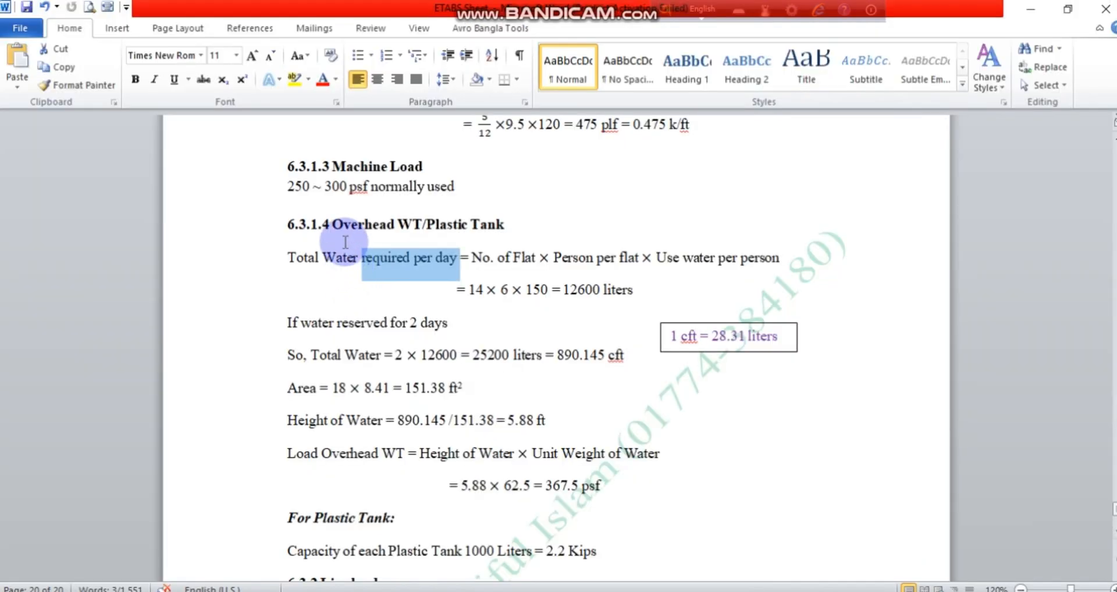
left_click(333, 241)
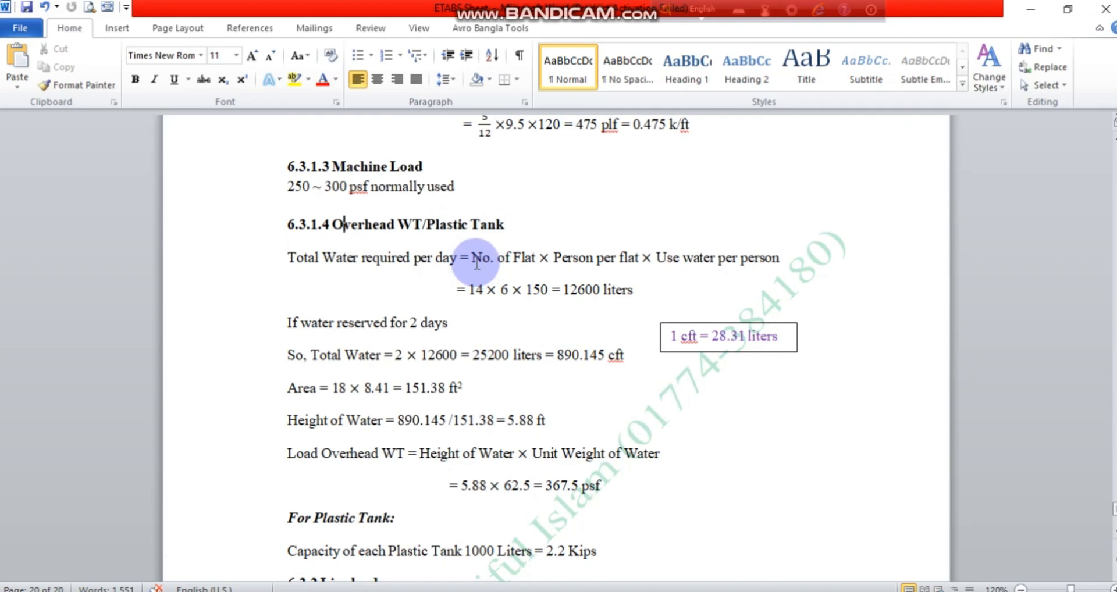
left_click_drag(472, 257, 755, 258)
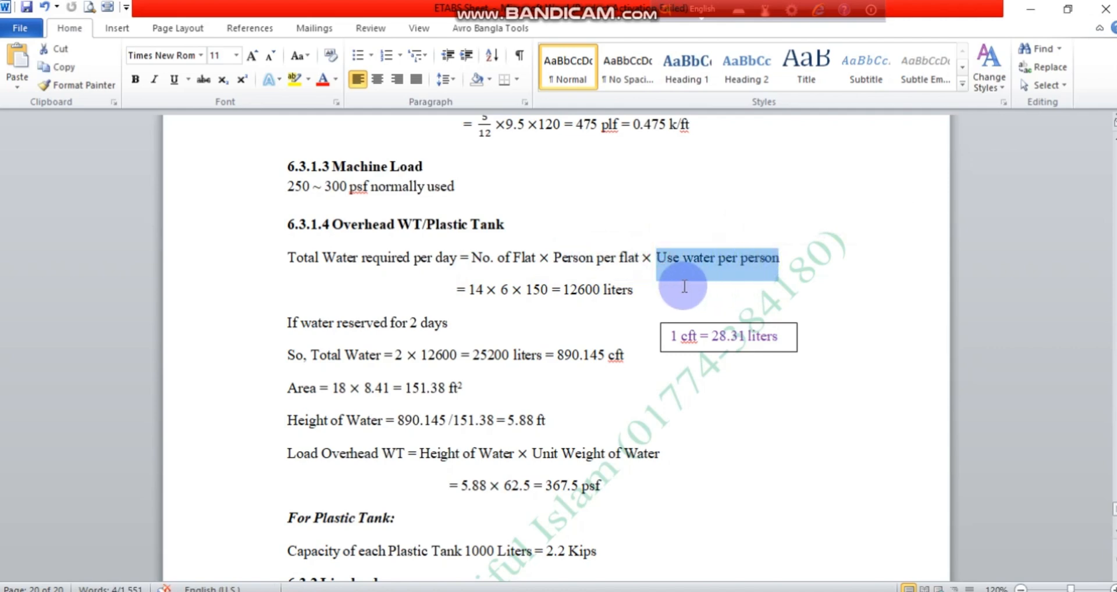
left_click(487, 268)
left_click_drag(477, 291, 486, 286)
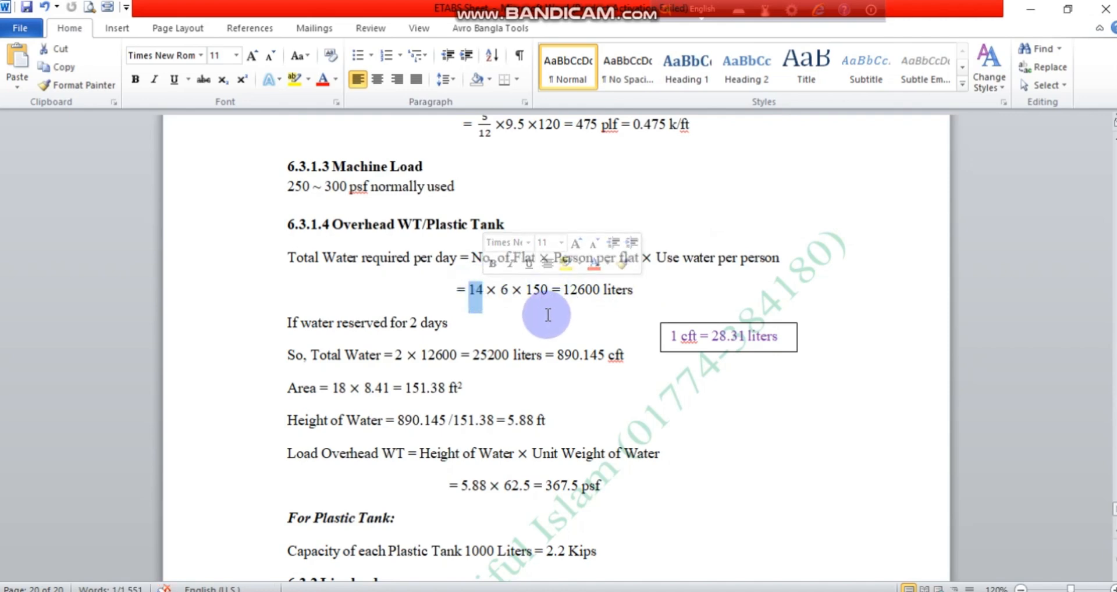
left_click(506, 290)
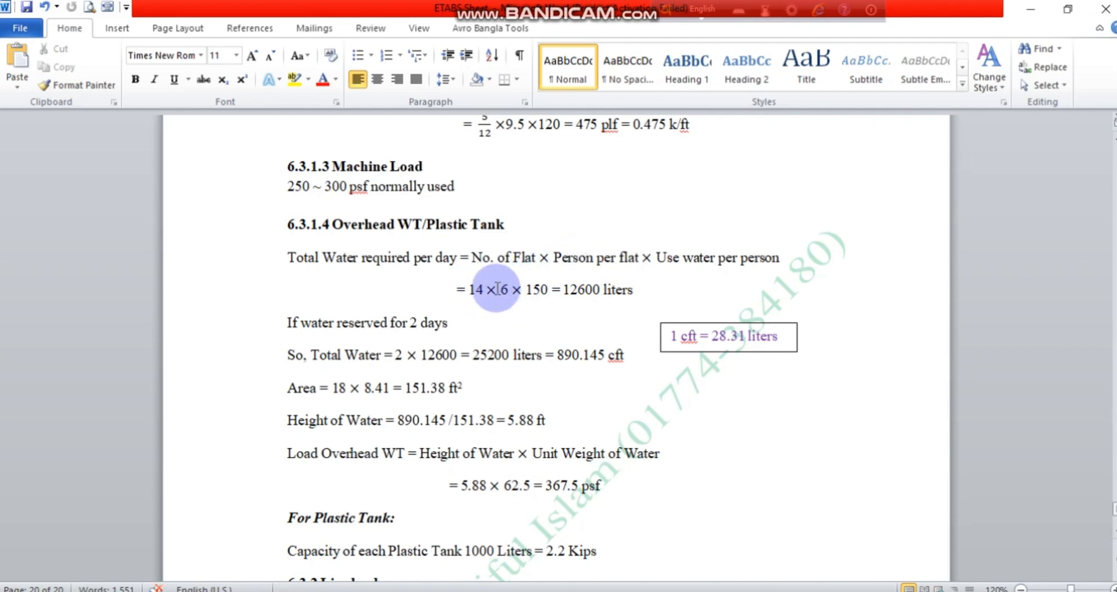
double_click(501, 289)
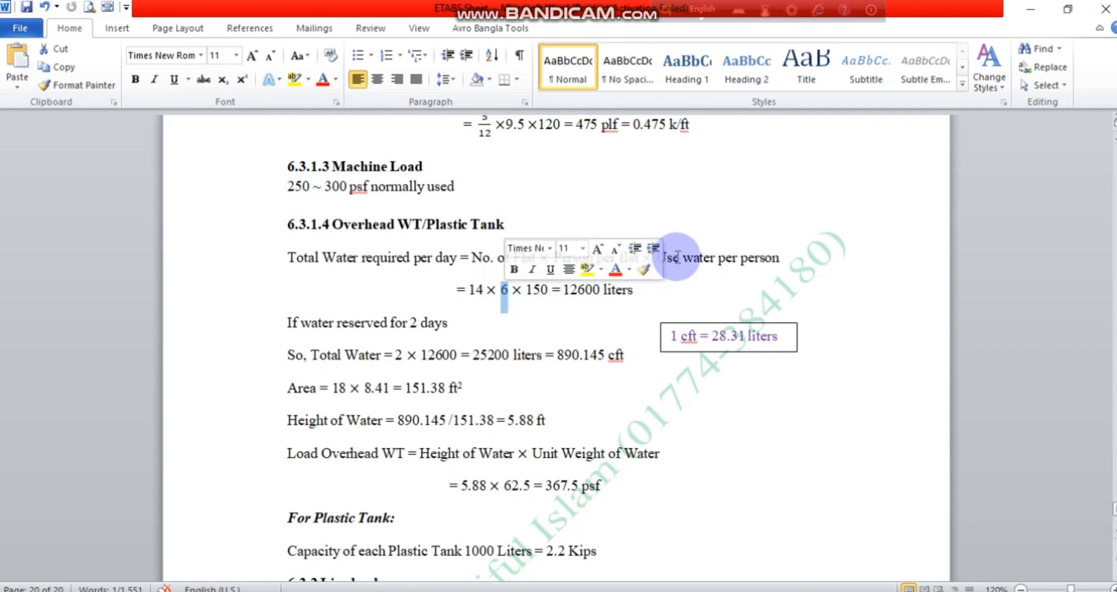
left_click(720, 263)
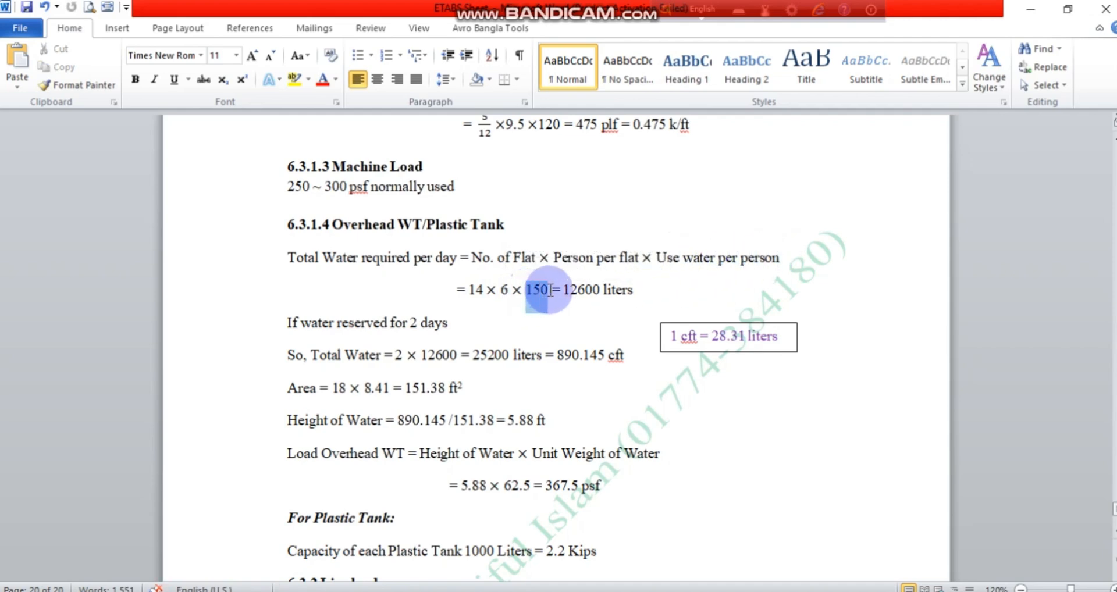
double_click(532, 290)
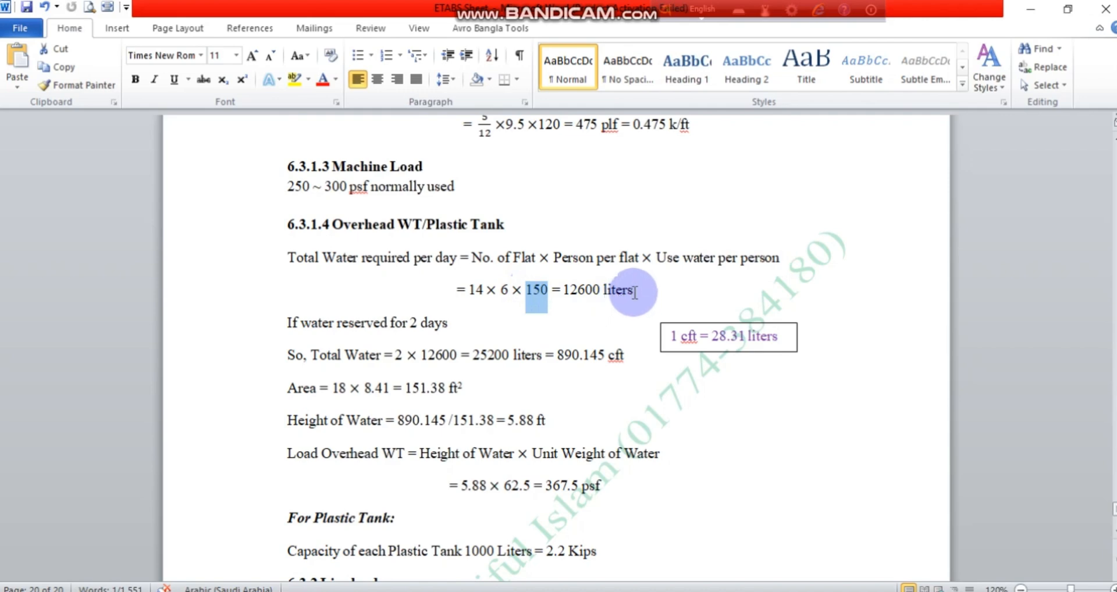
left_click_drag(633, 291, 579, 295)
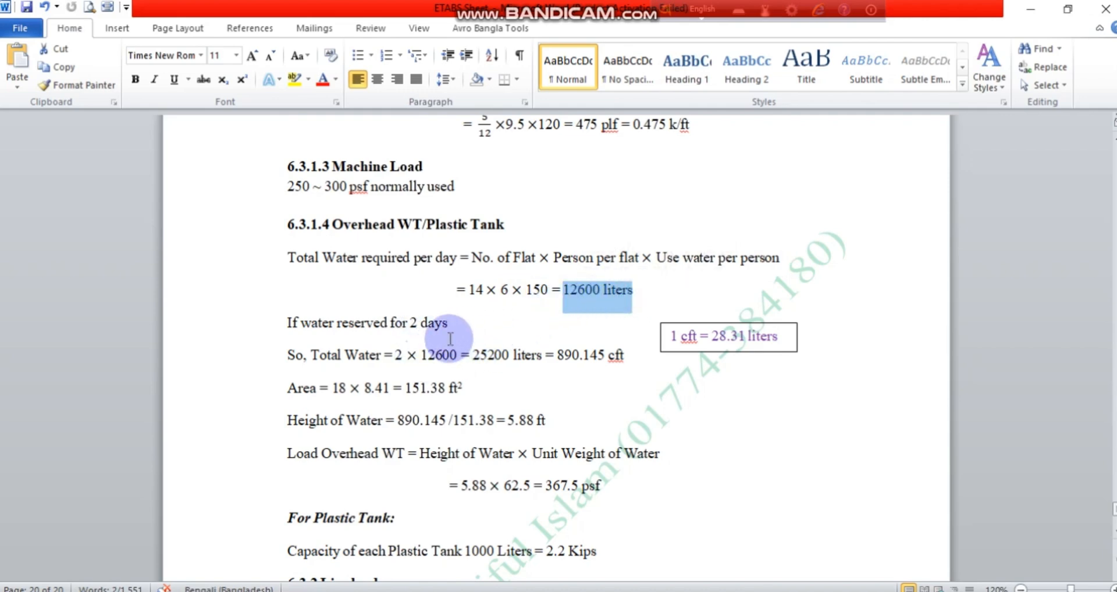
- Review the notes' two-day water reserve calculation and its conversion from liters to cubic feet
left_click_drag(455, 323, 412, 324)
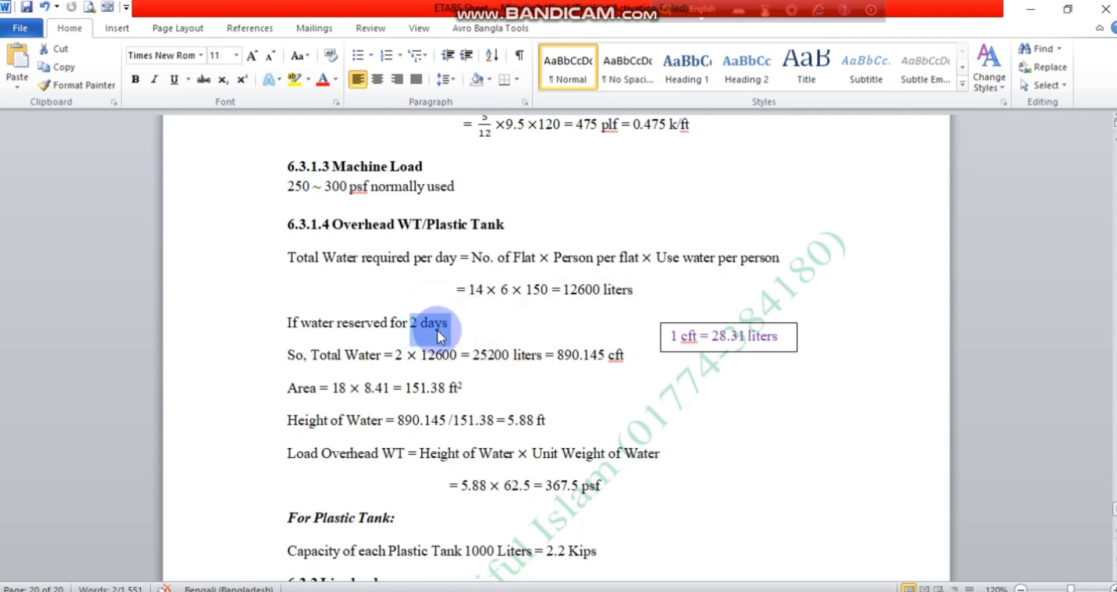
left_click(395, 356)
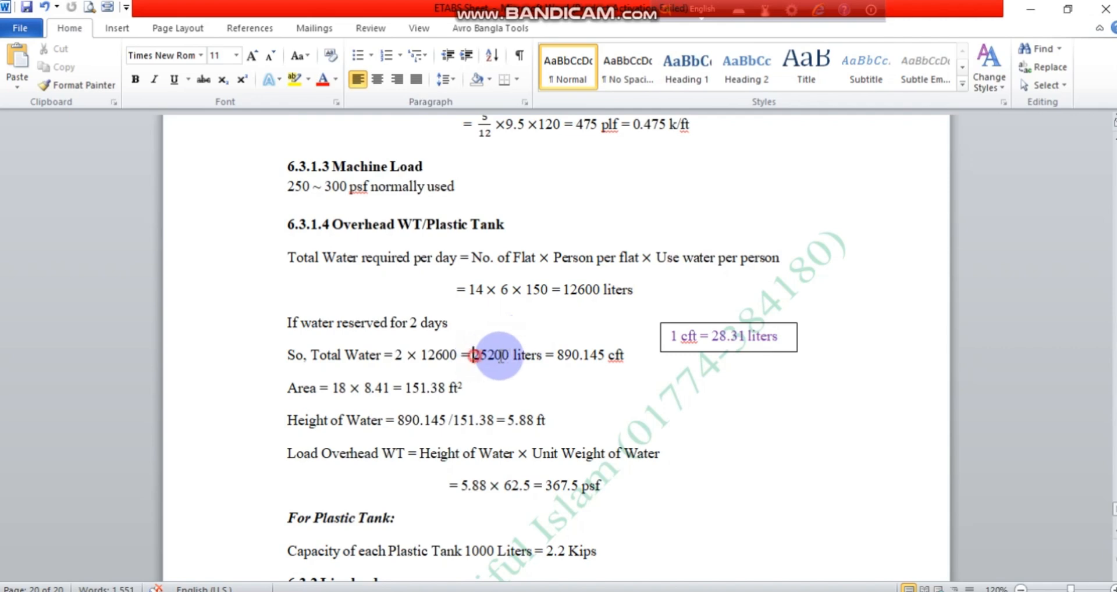
left_click_drag(473, 356, 515, 364)
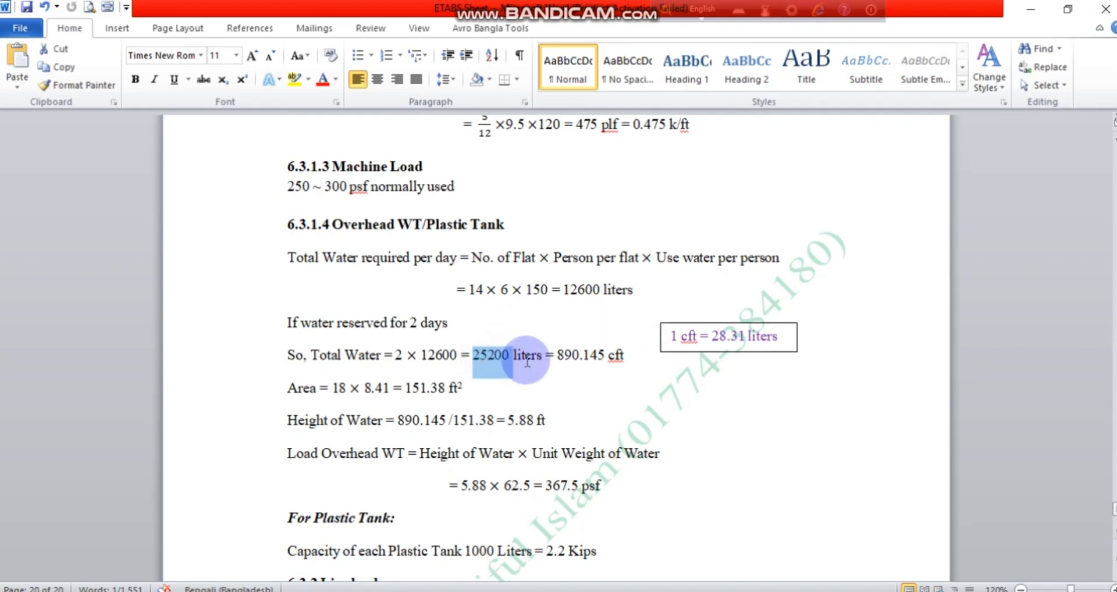
left_click_drag(558, 355, 610, 356)
left_click(692, 355)
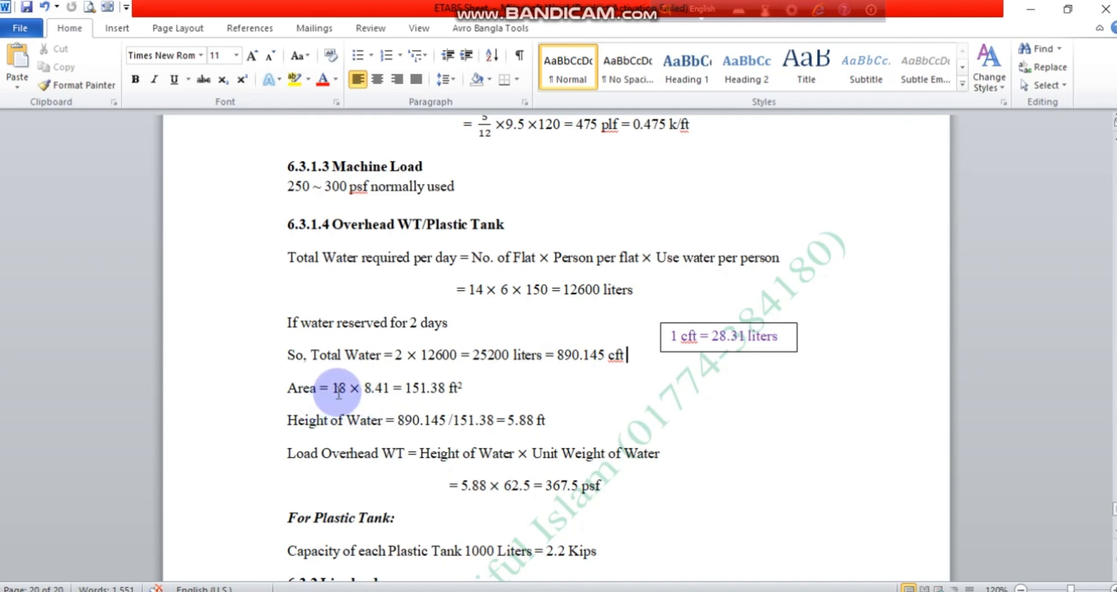
- Review how the notes derive the tank area and the height of water
left_click_drag(334, 391, 373, 391)
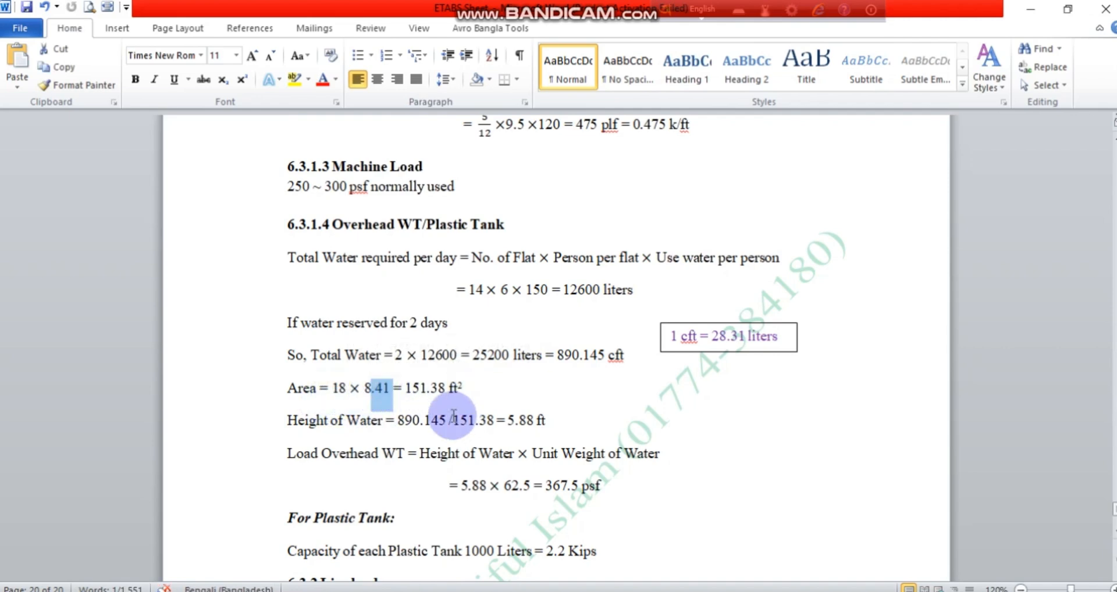
left_click_drag(552, 421, 507, 421)
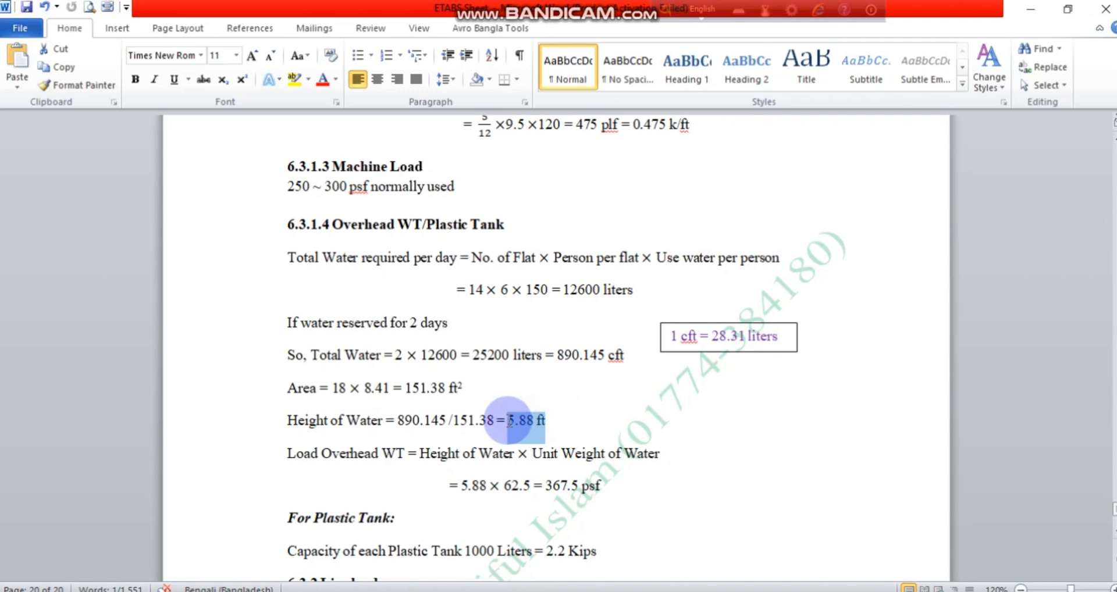
scroll(402, 445, "down", 1)
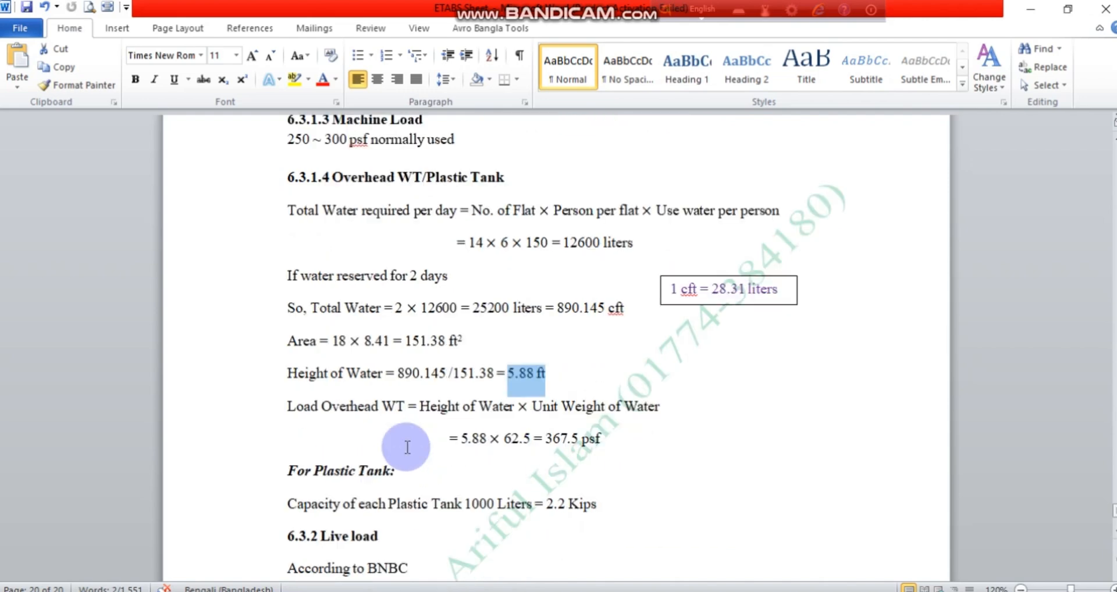
scroll(366, 445, "down", 1)
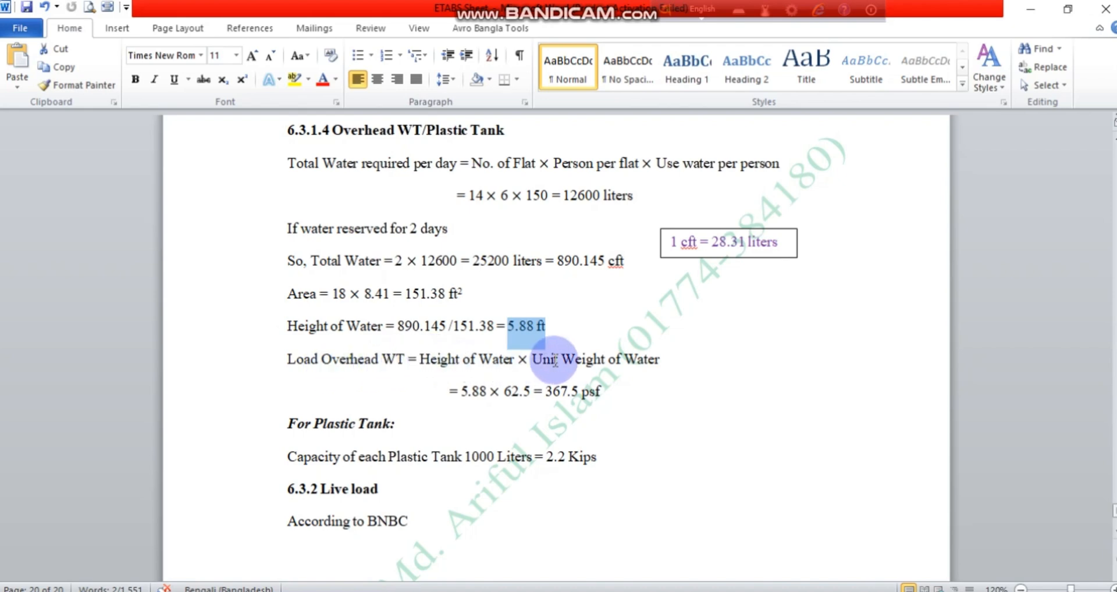
- Check the Load Overhead WT formula in the notes, from height and unit weight of water to the resulting psf load
left_click_drag(532, 363, 648, 365)
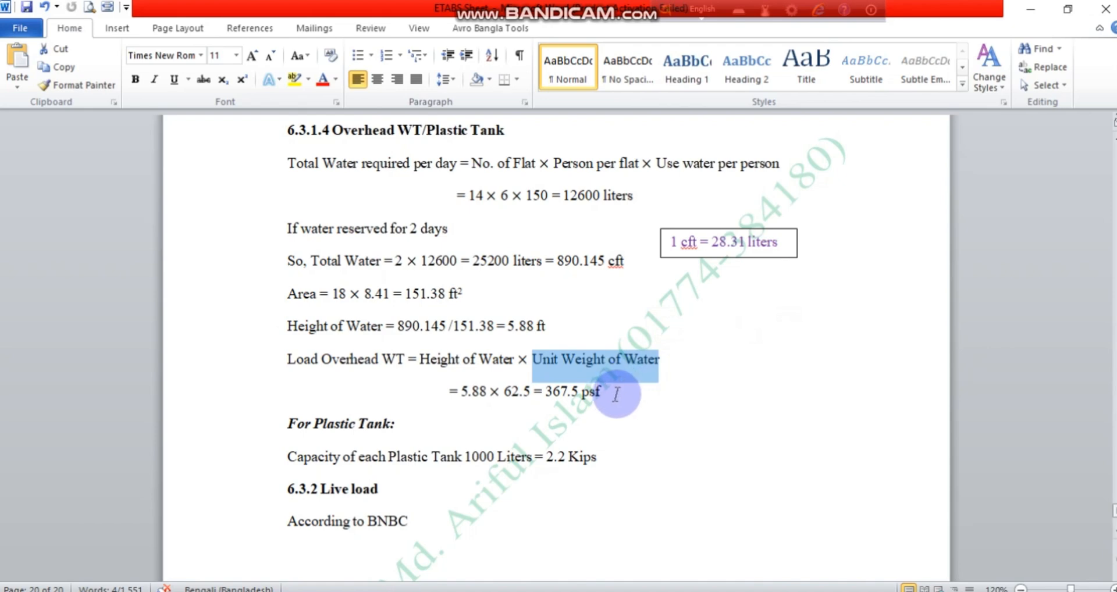
left_click(615, 396)
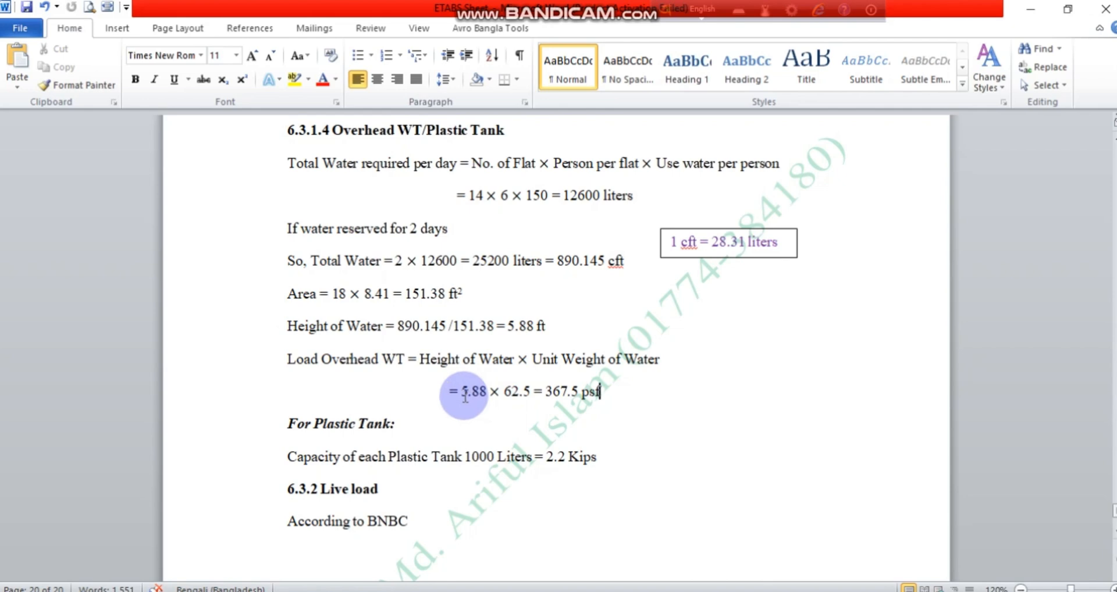
left_click_drag(462, 396, 488, 397)
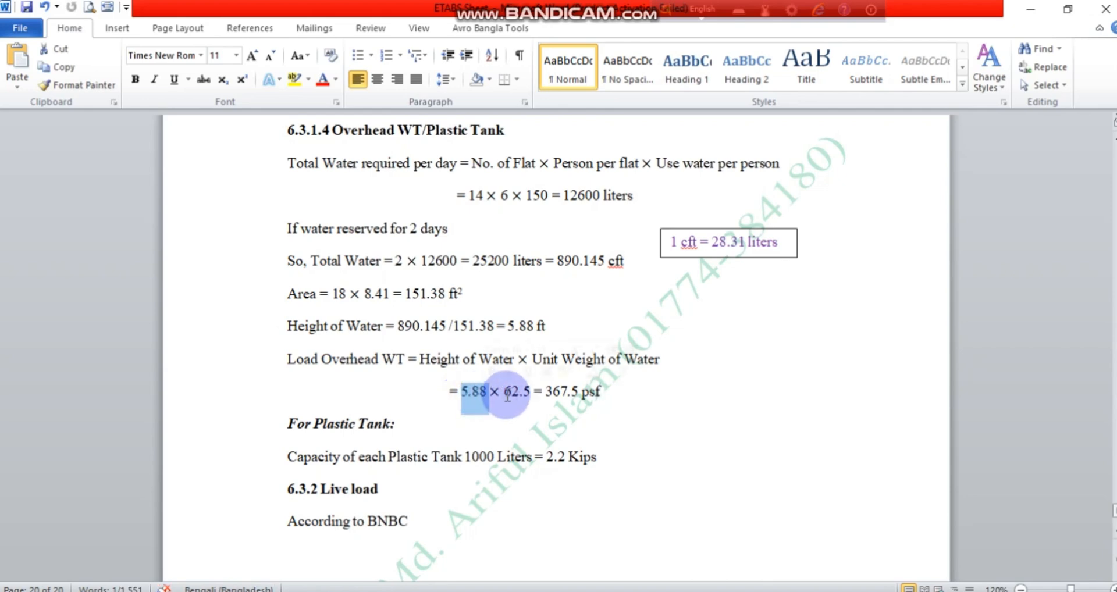
double_click(506, 395)
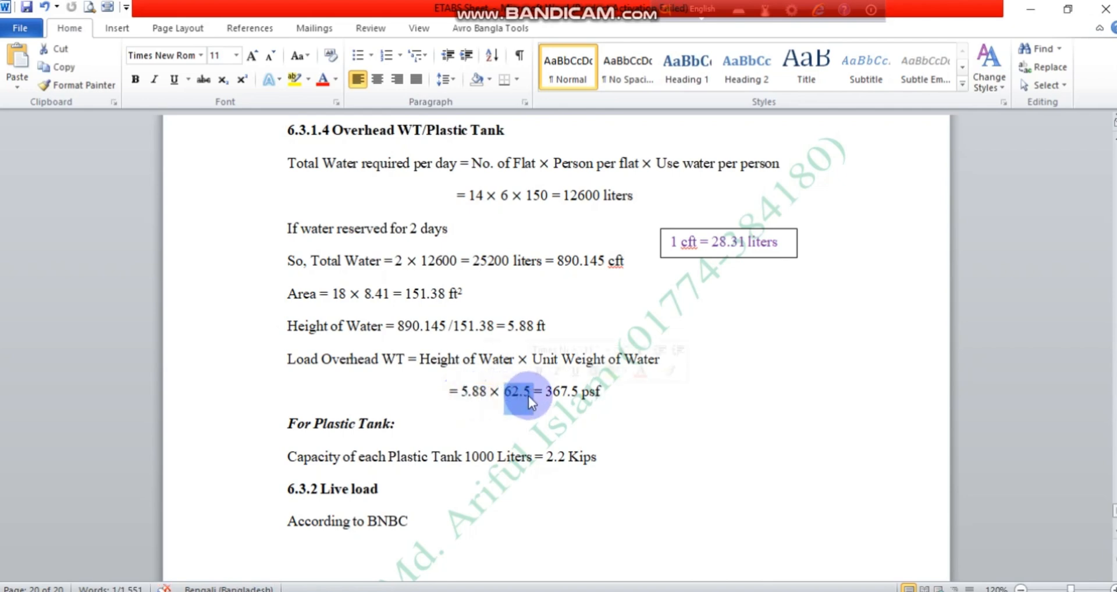
left_click_drag(620, 393, 552, 398)
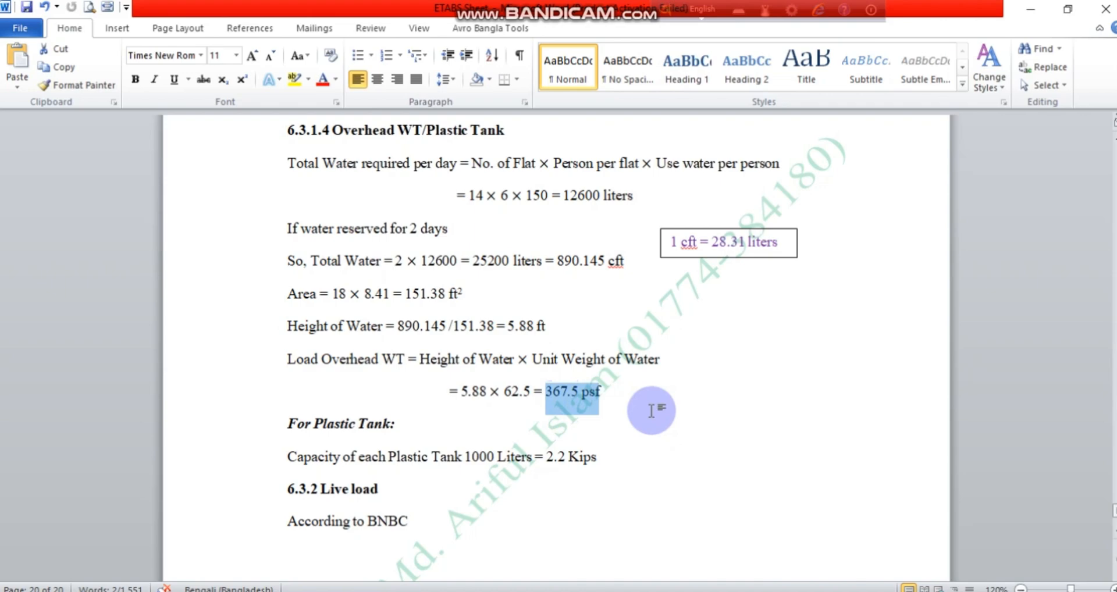
- Switch to ETABS to inspect the tank slab's dimensions, and compare them with the Area line in the Word notes
left_click(645, 591)
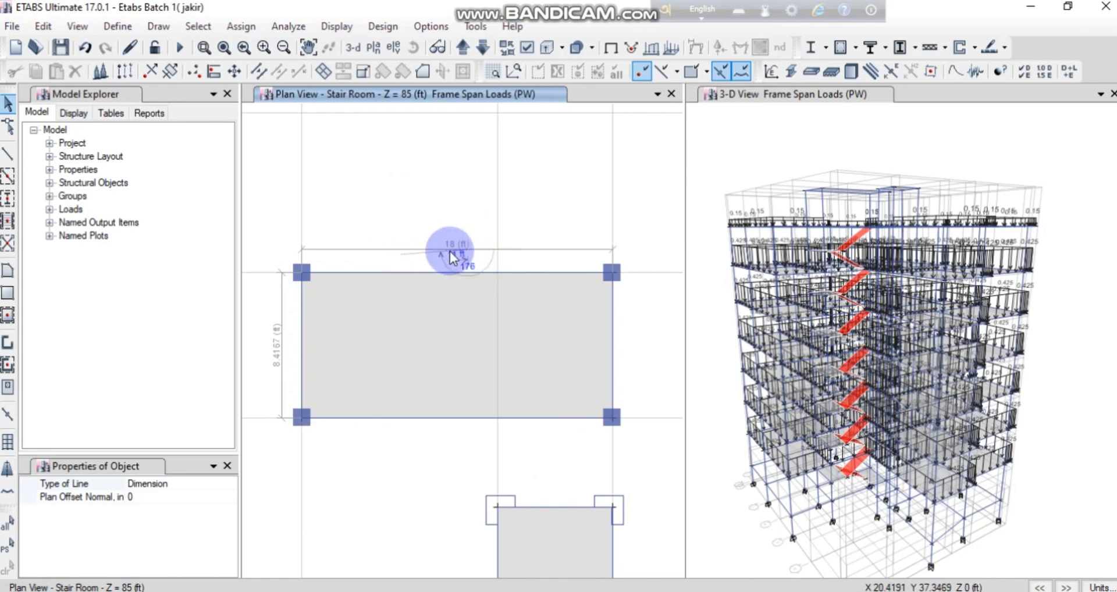
key("Escape")
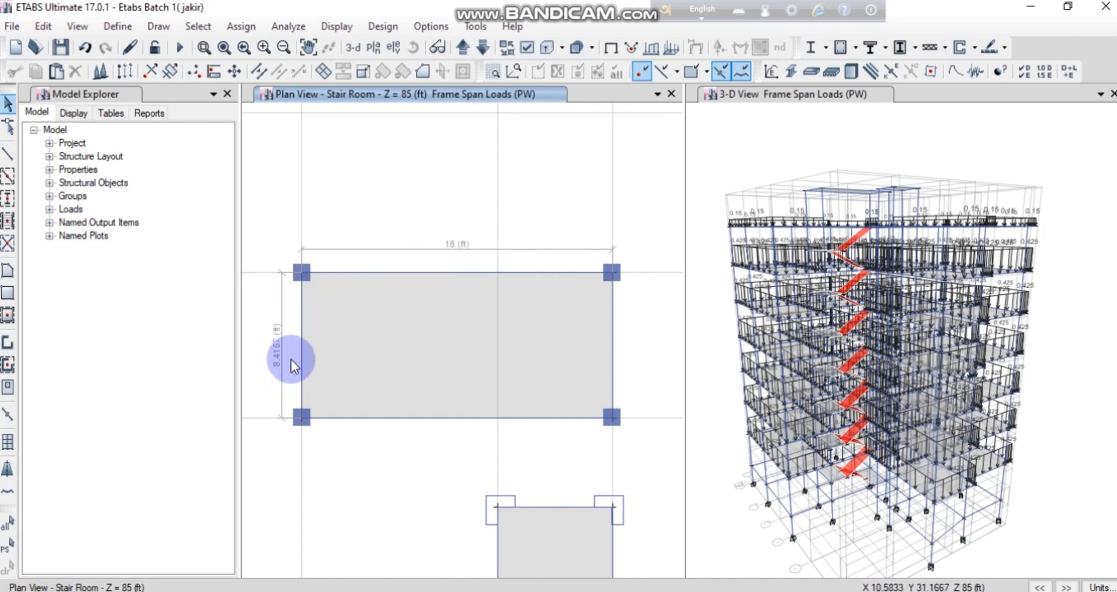
key("alt+Tab")
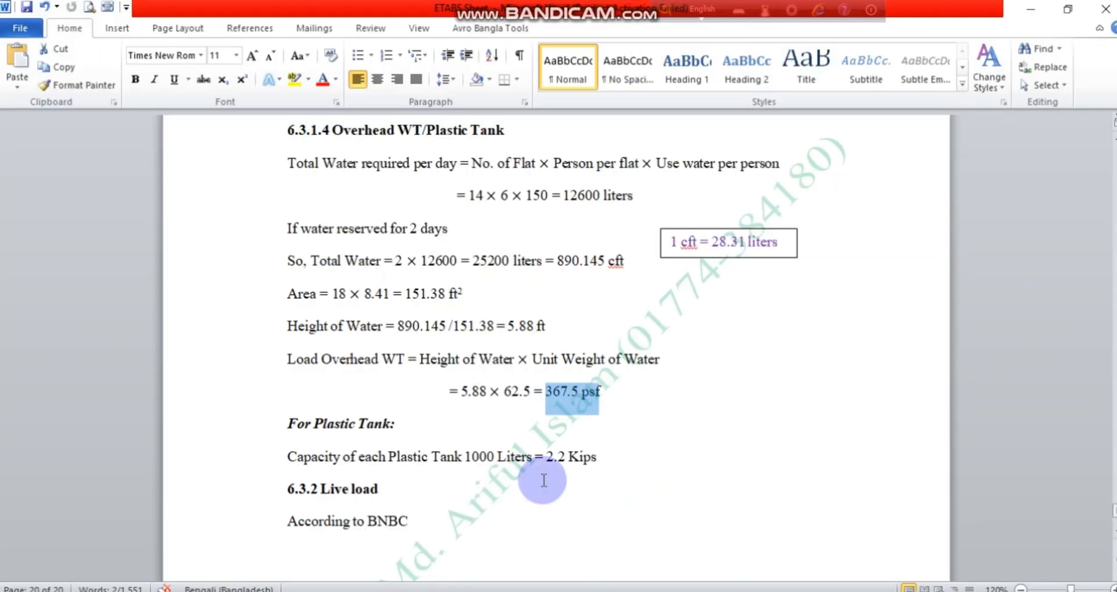
left_click_drag(388, 298, 320, 298)
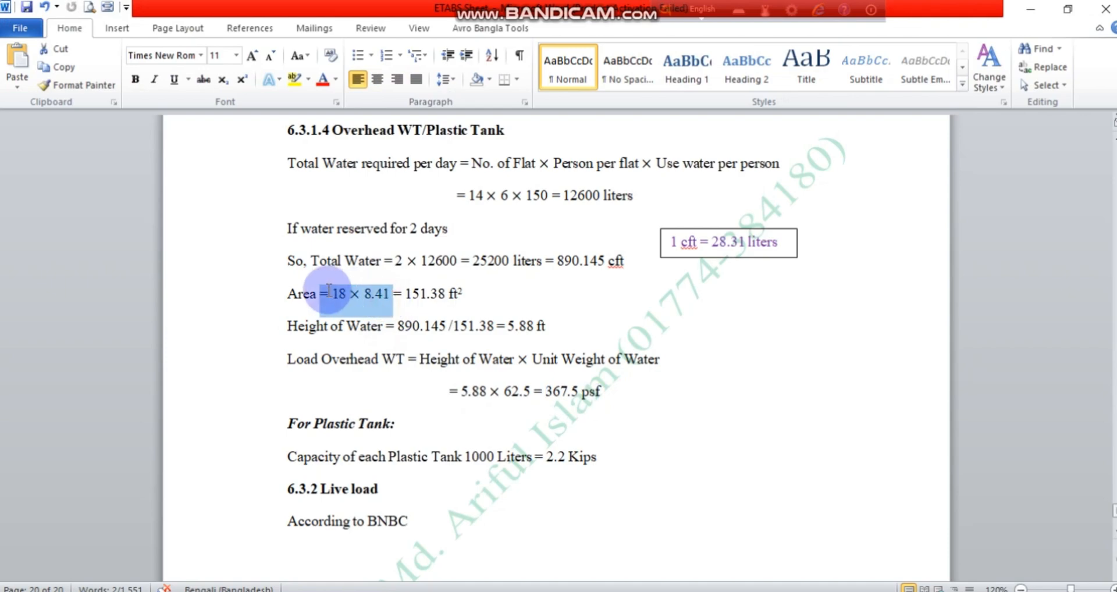
- Back in ETABS, draw a second dimension line for the tank slab's 18 ft edge, placed above the existing one
key("alt+Tab")
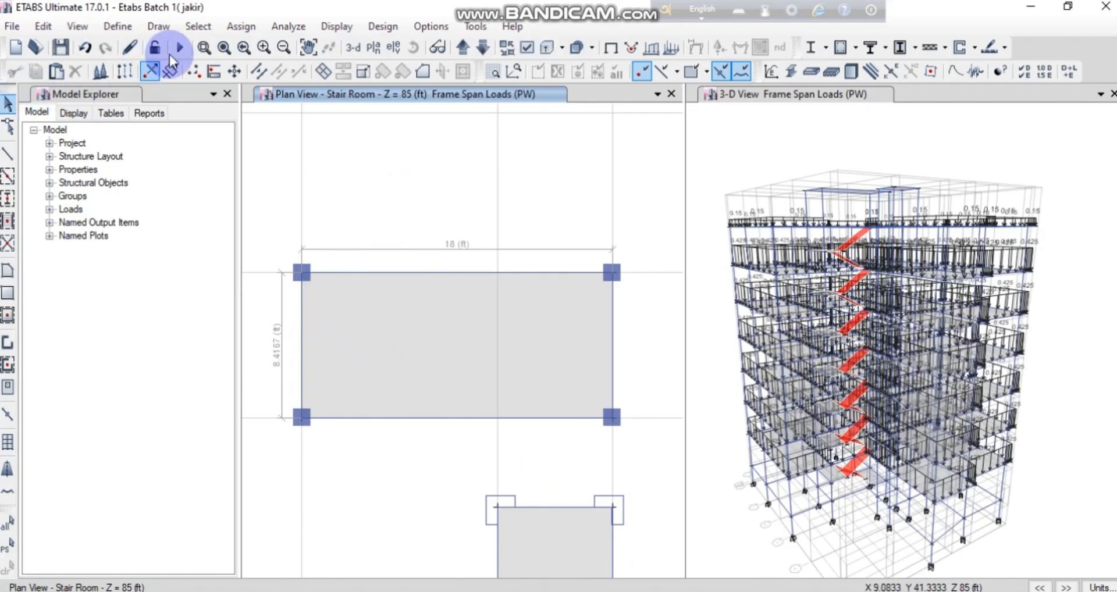
left_click(158, 26)
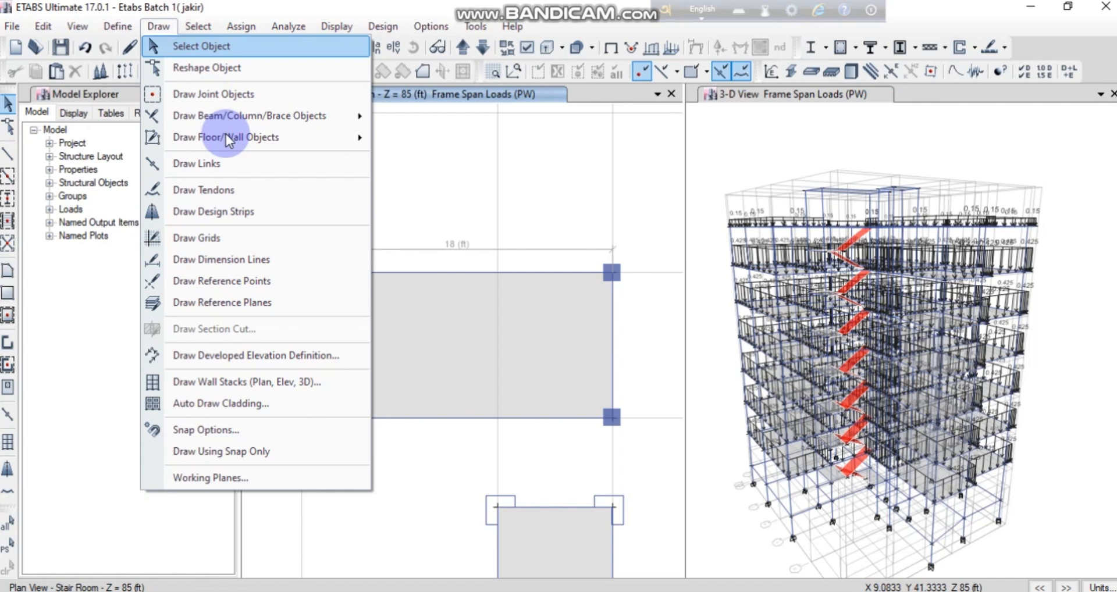
left_click(244, 262)
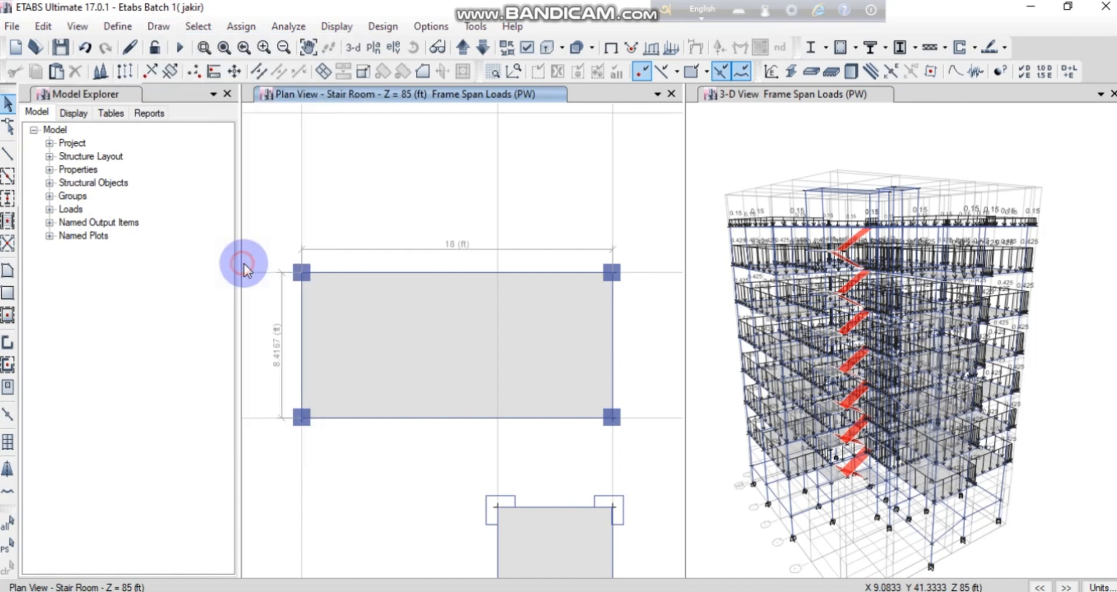
left_click(301, 273)
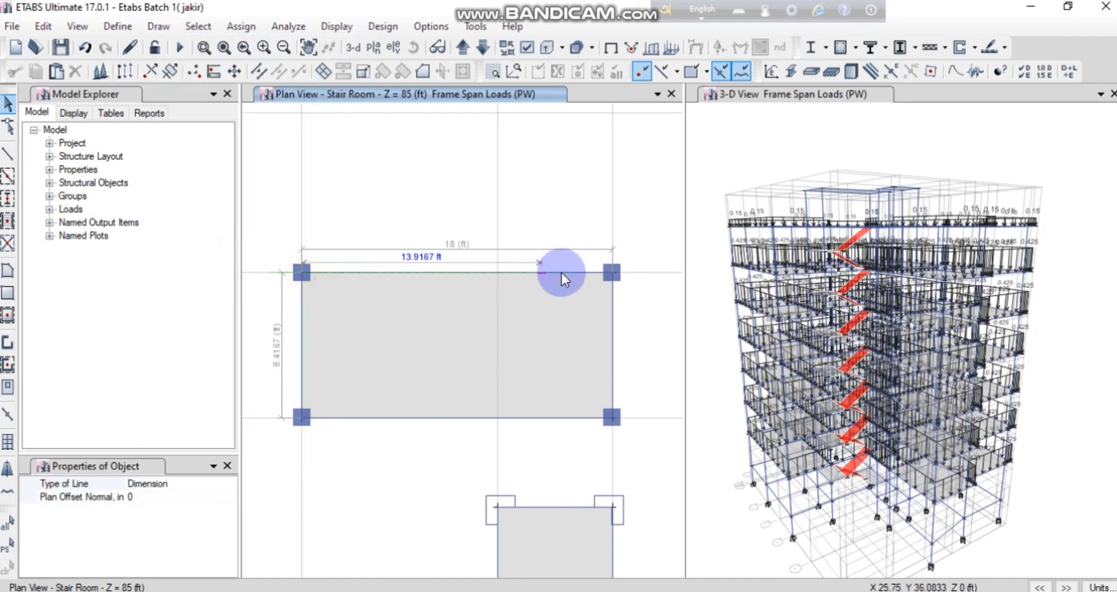
left_click(611, 273)
left_click(603, 222)
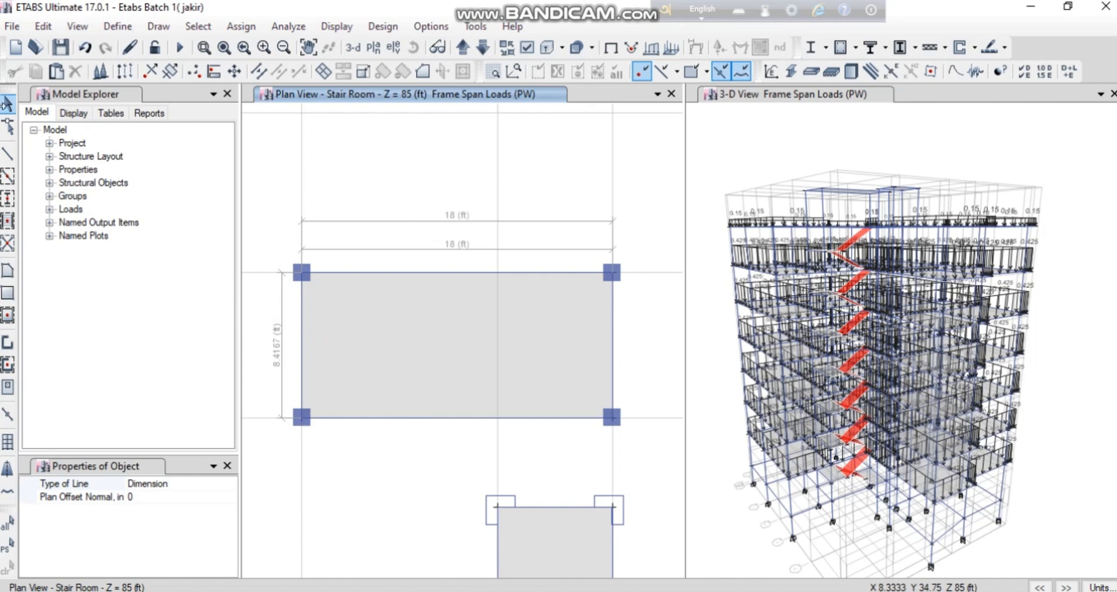
left_click(7, 111)
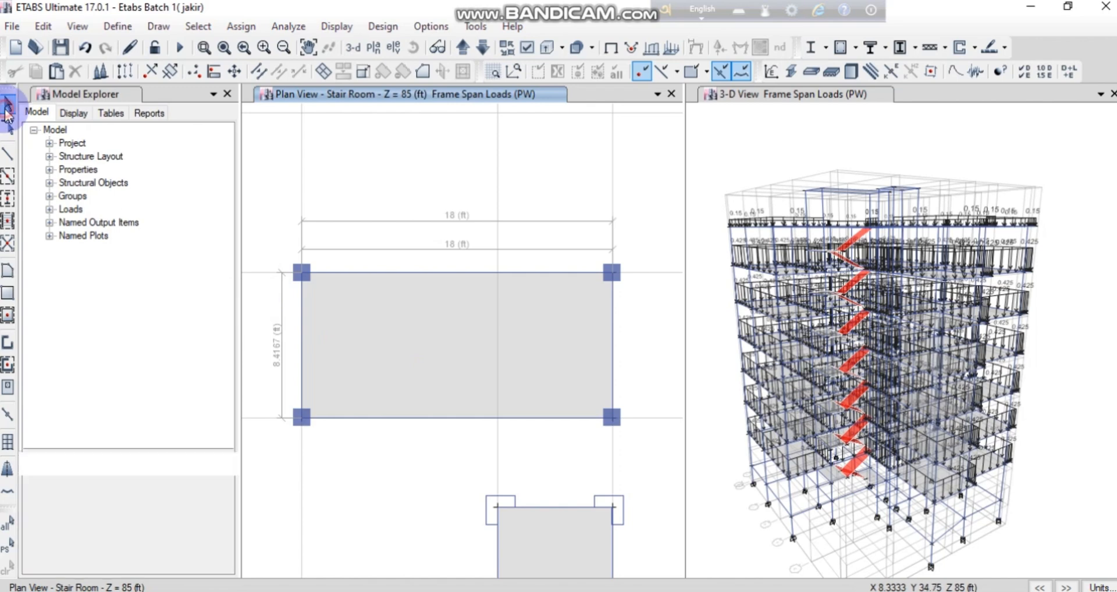
- Select the 18 ft tank slab on the Stair Room plan and start a uniform shell load assignment for the Dead pattern
left_click(470, 356)
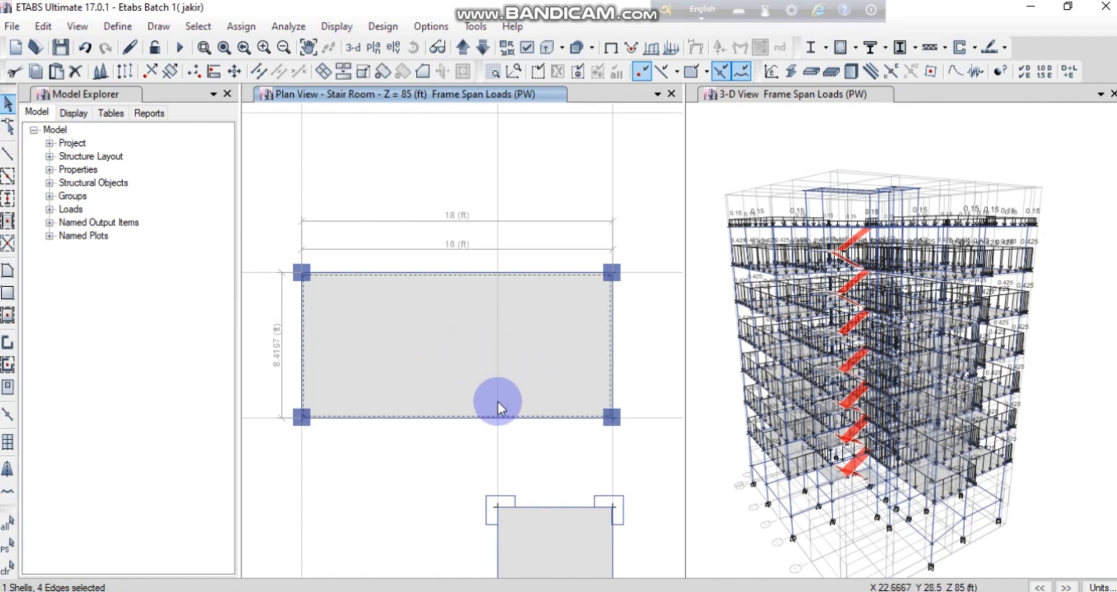
left_click(240, 27)
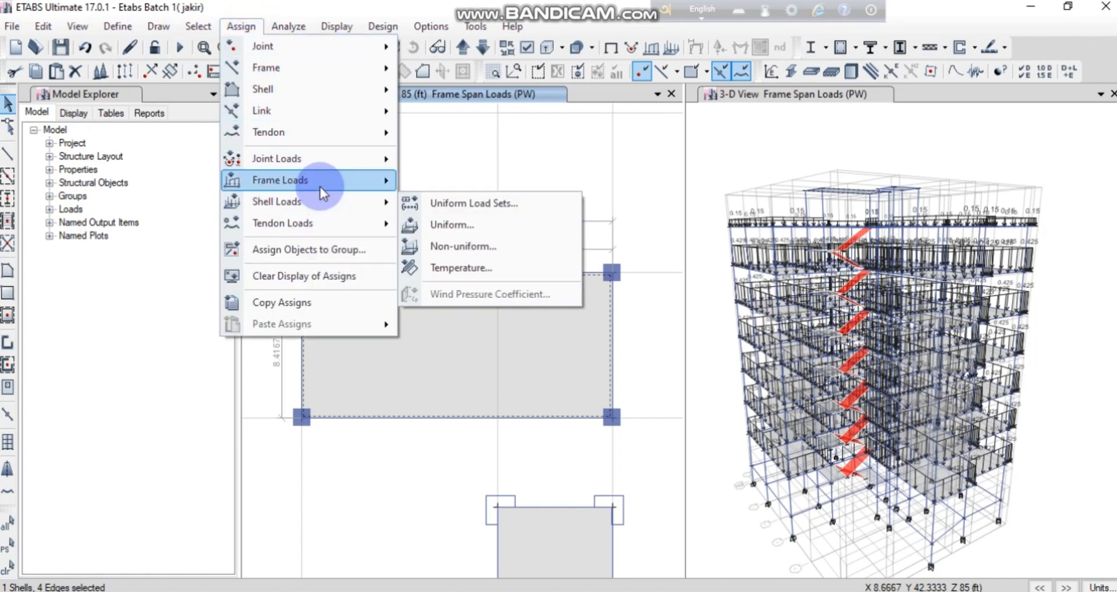
mouse_move(324, 185)
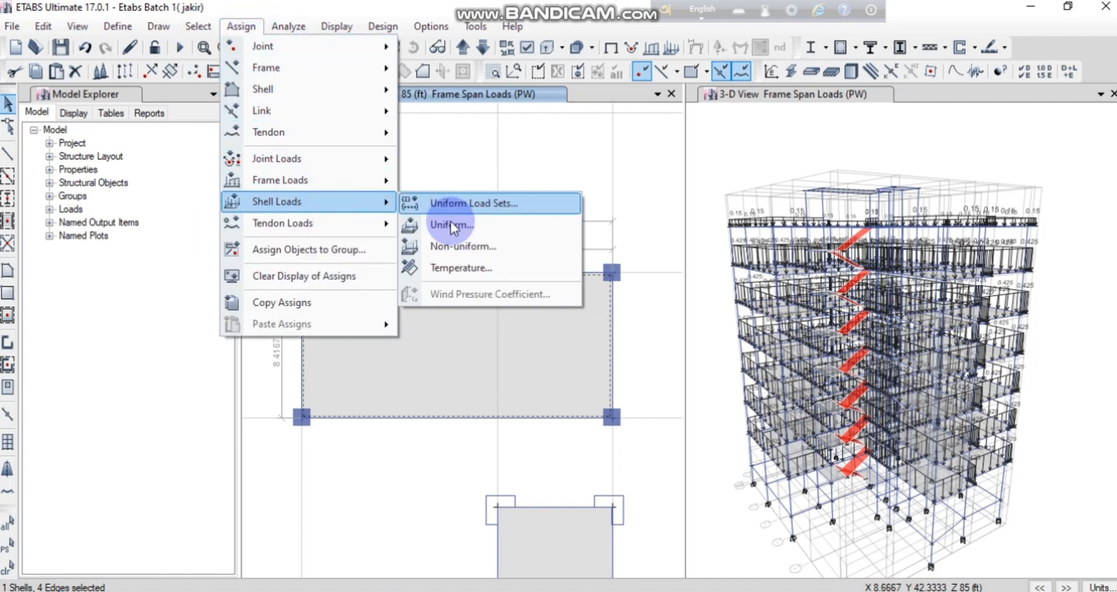
left_click(448, 224)
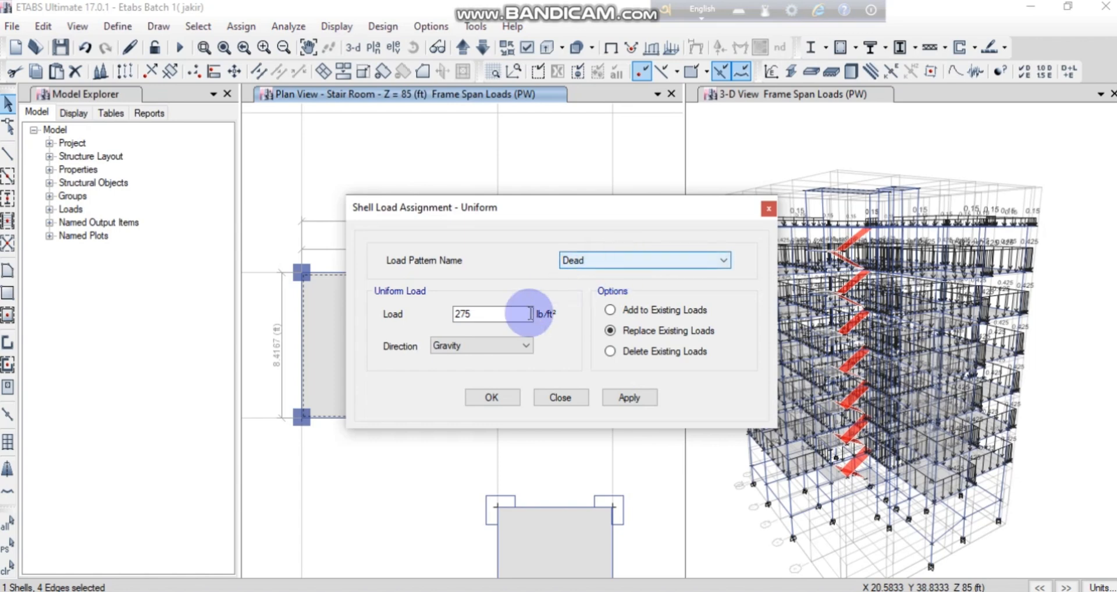
left_click_drag(499, 313, 426, 317)
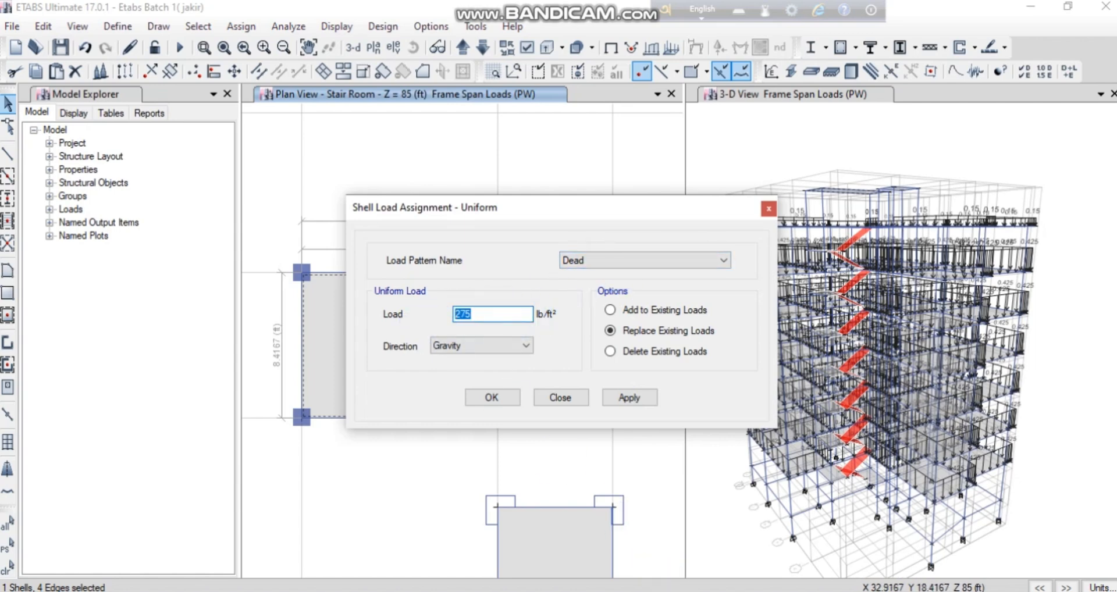
- Switch to the Word notes to look up the overhead water tank load in psf, and return to ETABS
left_click(622, 591)
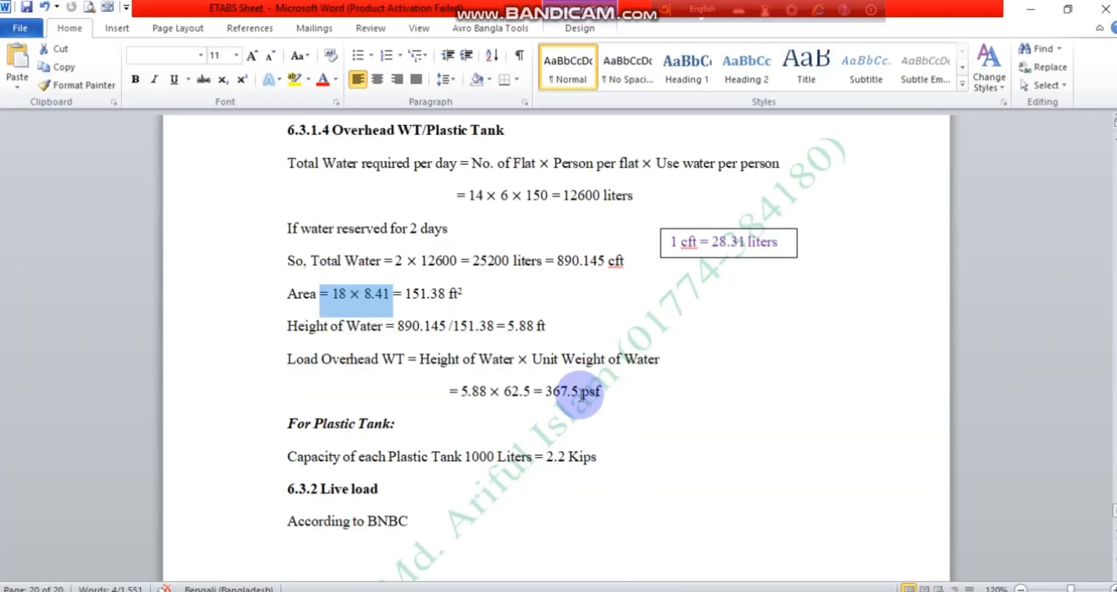
left_click_drag(580, 398, 545, 398)
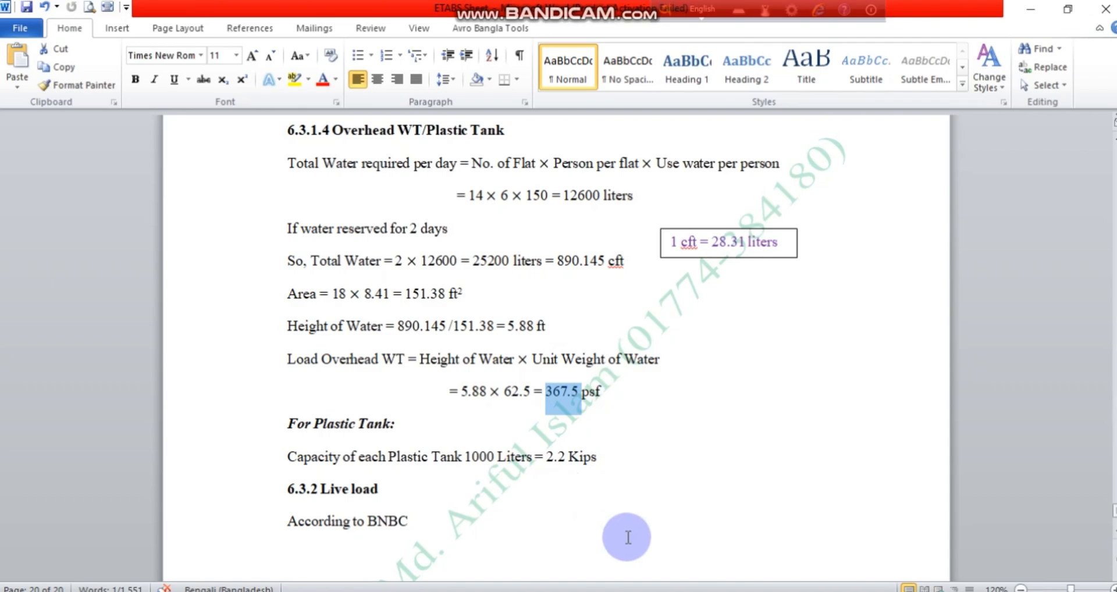
key("alt+Tab")
- Assign a uniform Dead gravity load of 367.5 lb/ft² to the tank slab, replacing existing loads
double_click(466, 315)
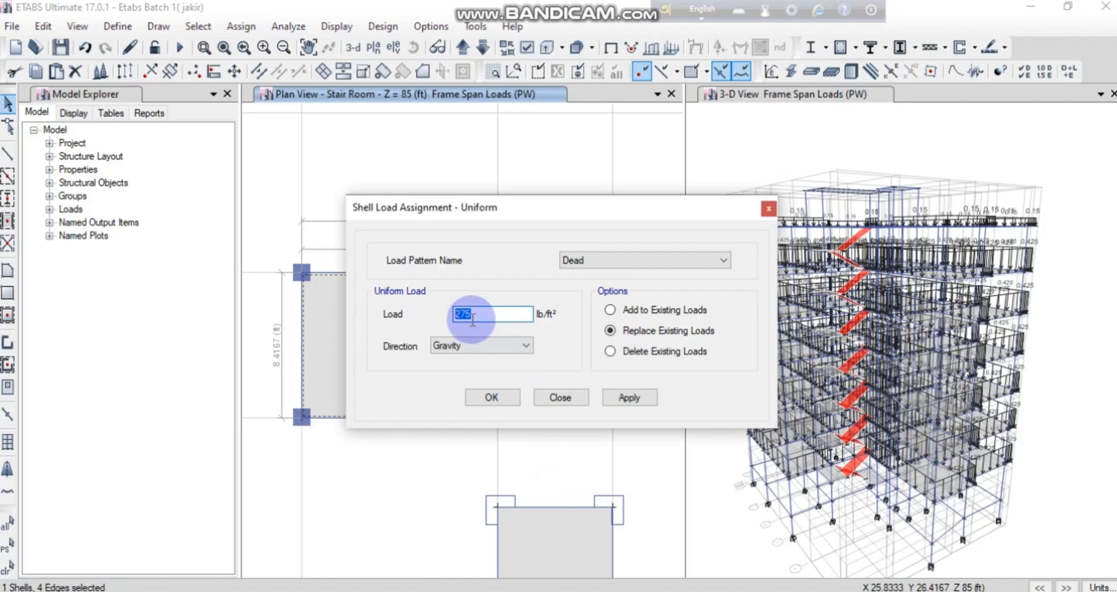
type("367.")
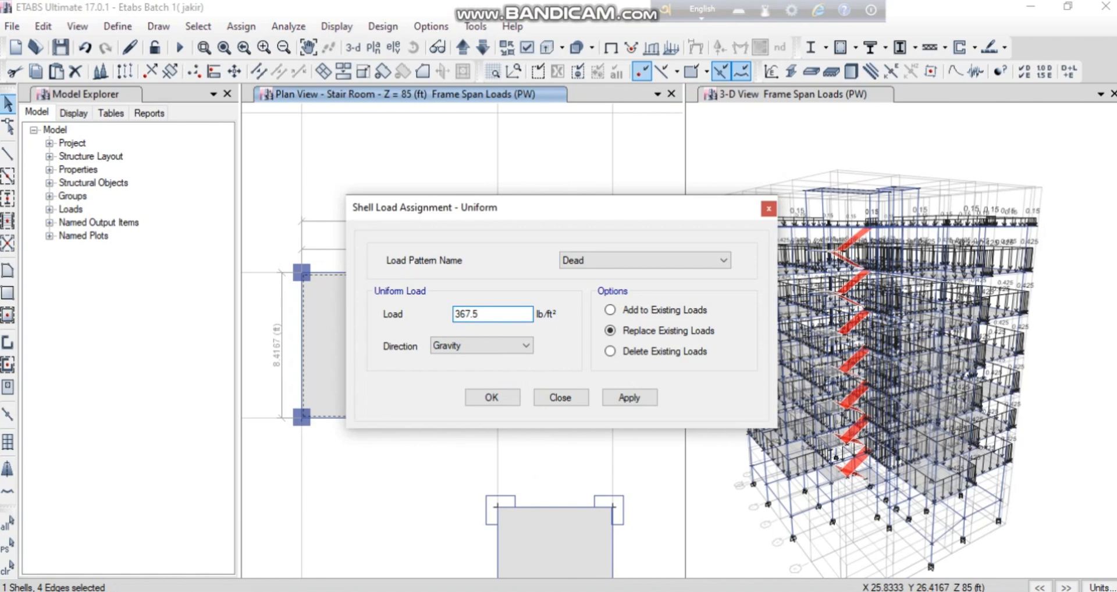
type("5")
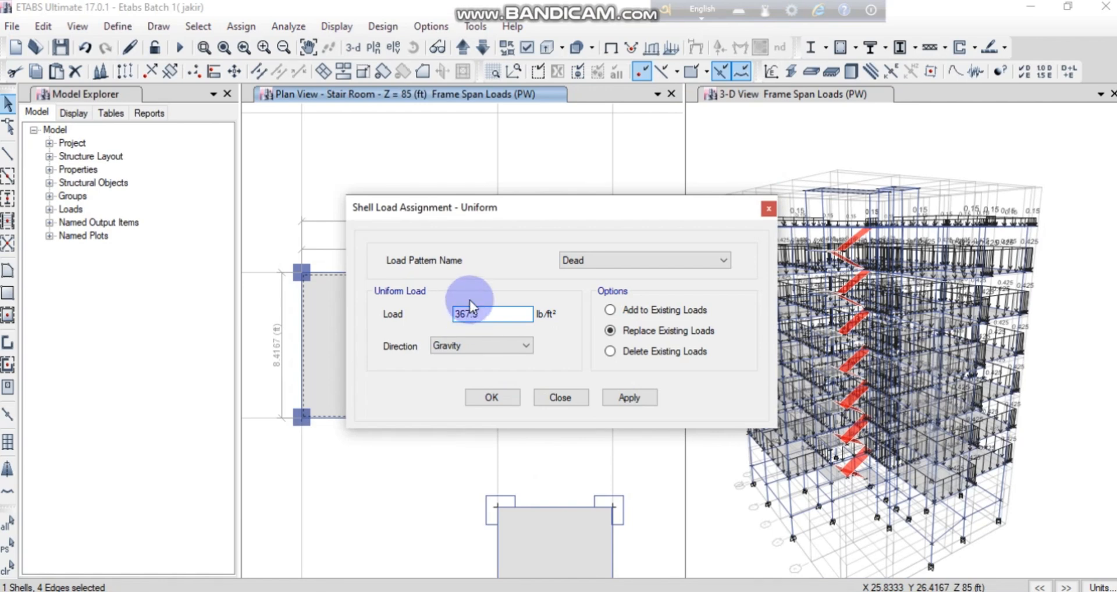
left_click(630, 397)
left_click(482, 399)
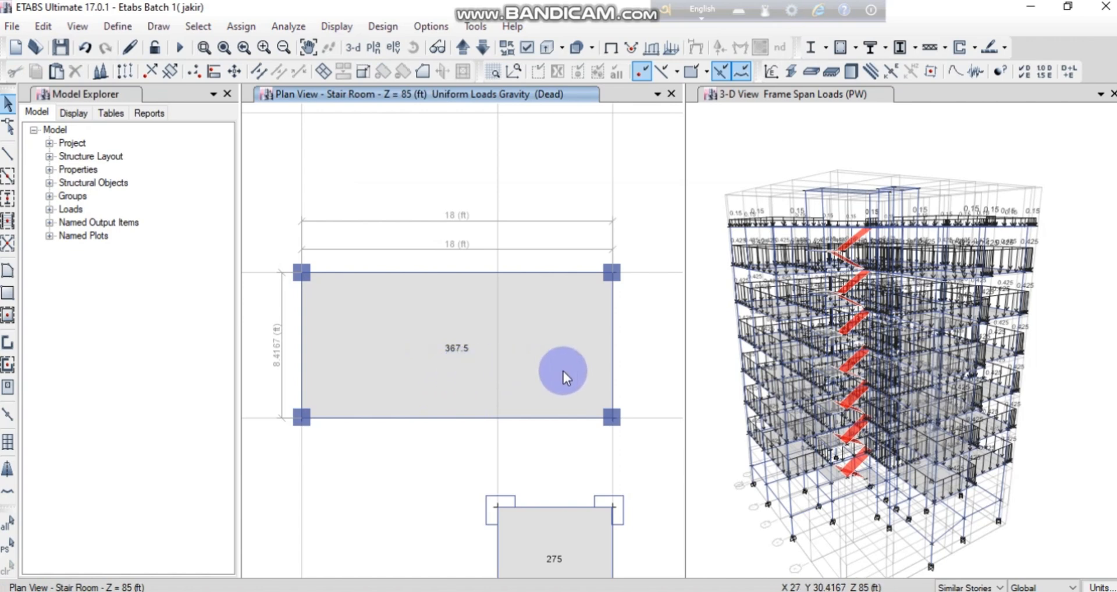
- Close the 3-D view and change the plan view to the Roof story at Z = 77 ft
scroll(563, 372, "down", 4)
scroll(591, 375, "up", 2)
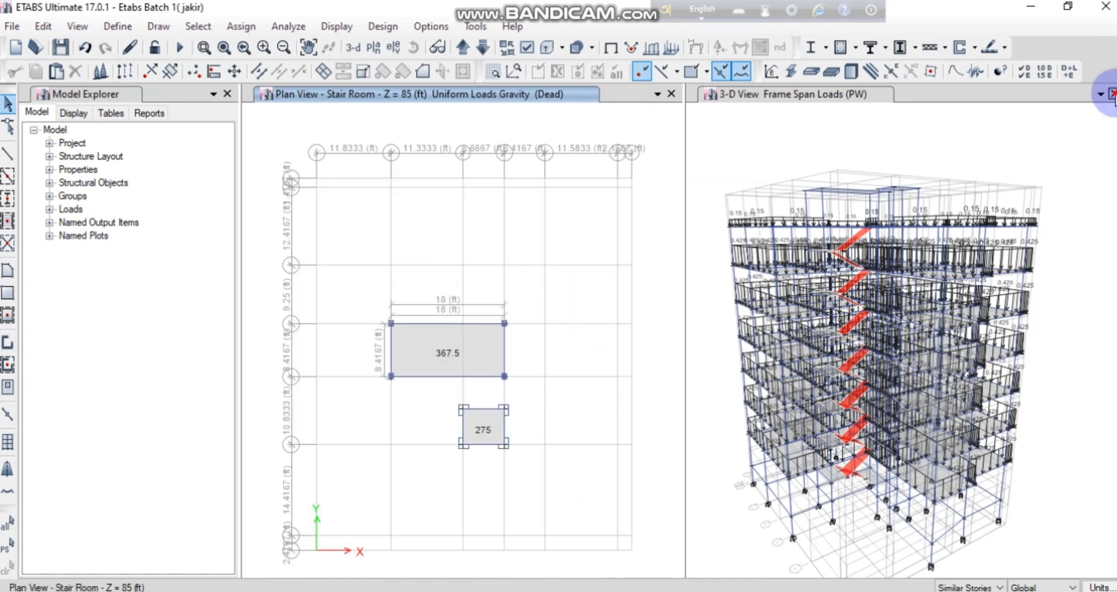
left_click(1112, 94)
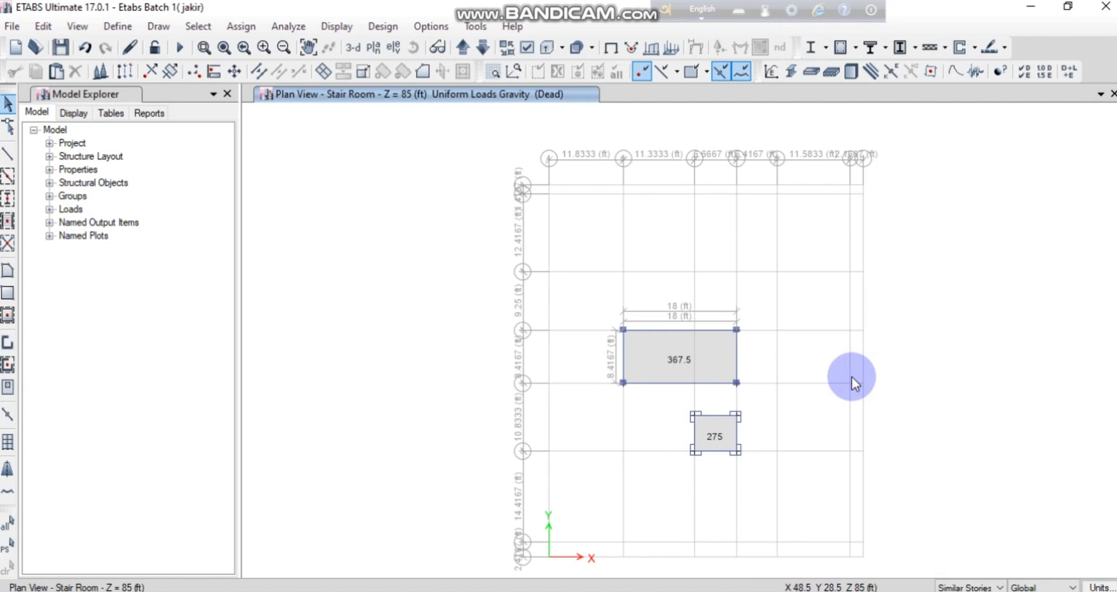
scroll(852, 376, "up", 3)
scroll(925, 321, "down", 3)
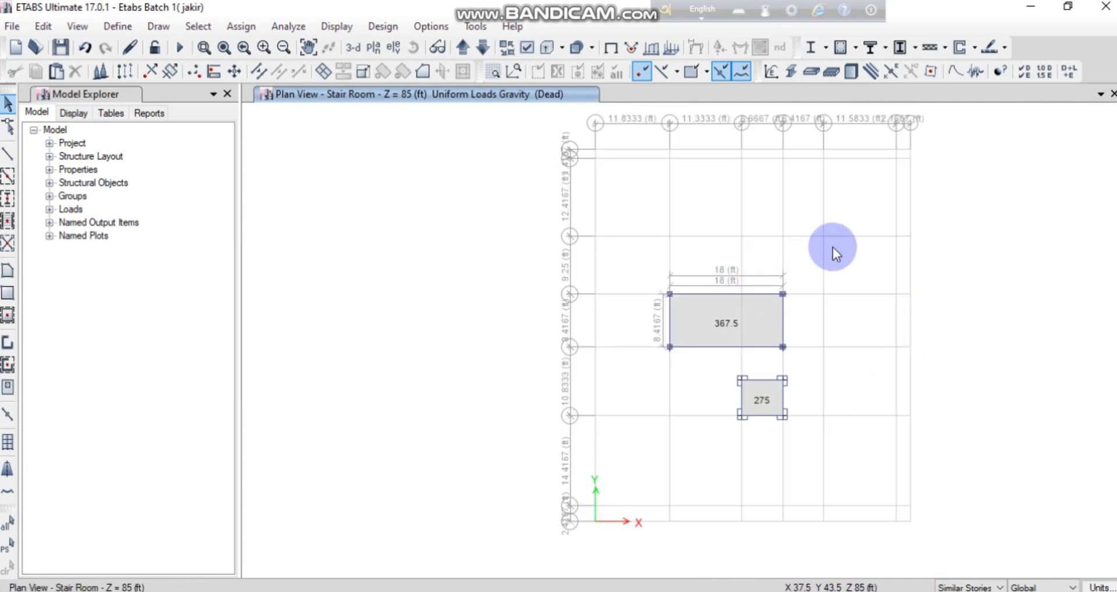
scroll(832, 246, "up", 3)
middle_click_drag(748, 319, 763, 284)
scroll(766, 286, "down", 3)
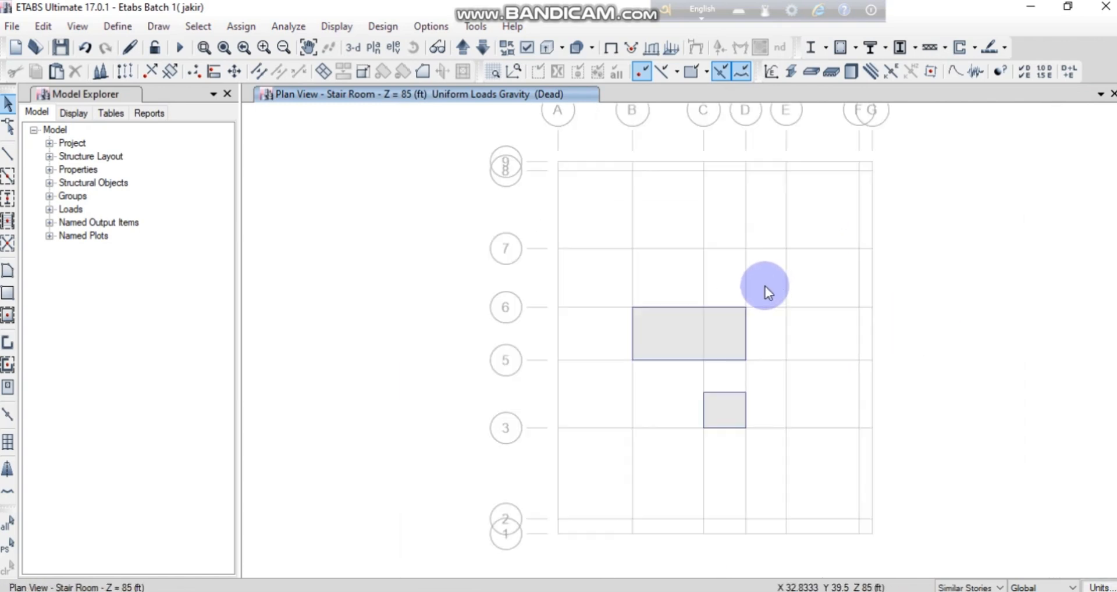
left_click(481, 48)
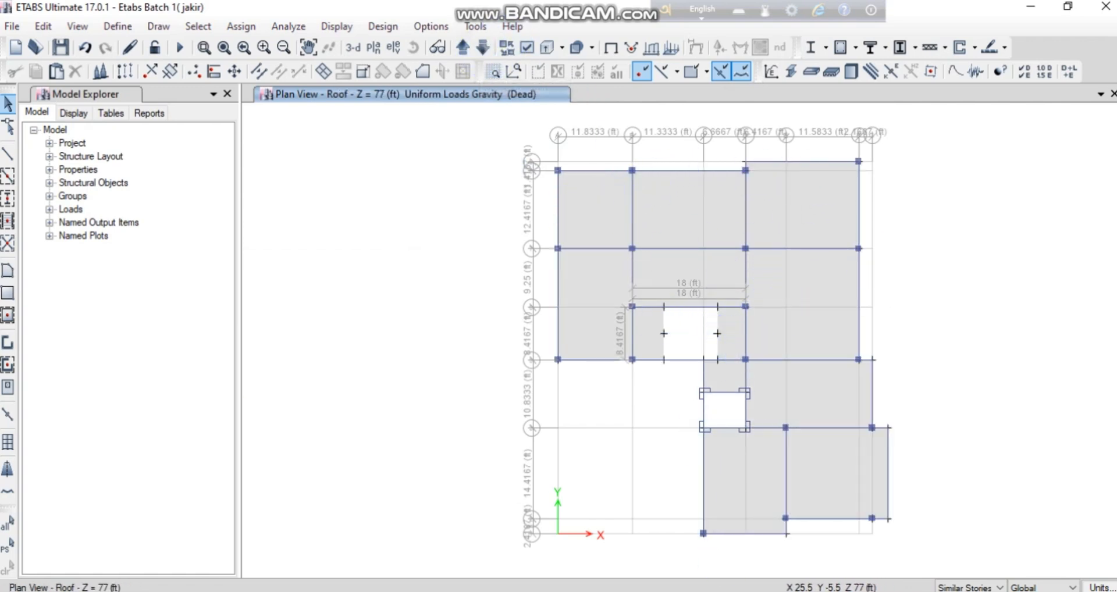
- Switch to the Word notes to check the capacity and weight of each plastic tank, and return to ETABS
key("alt+Tab")
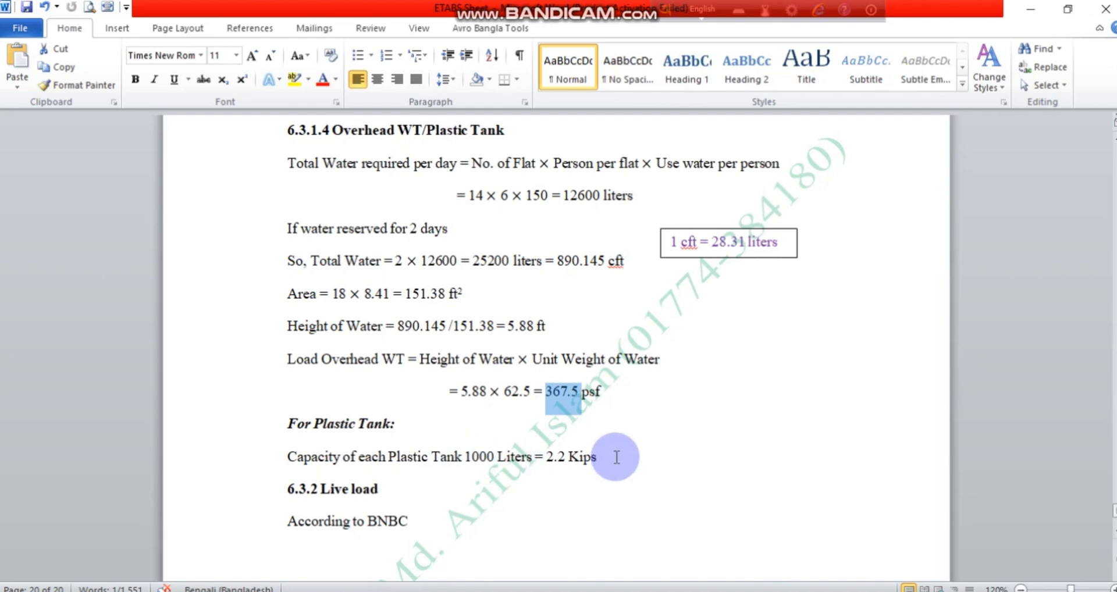
scroll(617, 457, "down", 1)
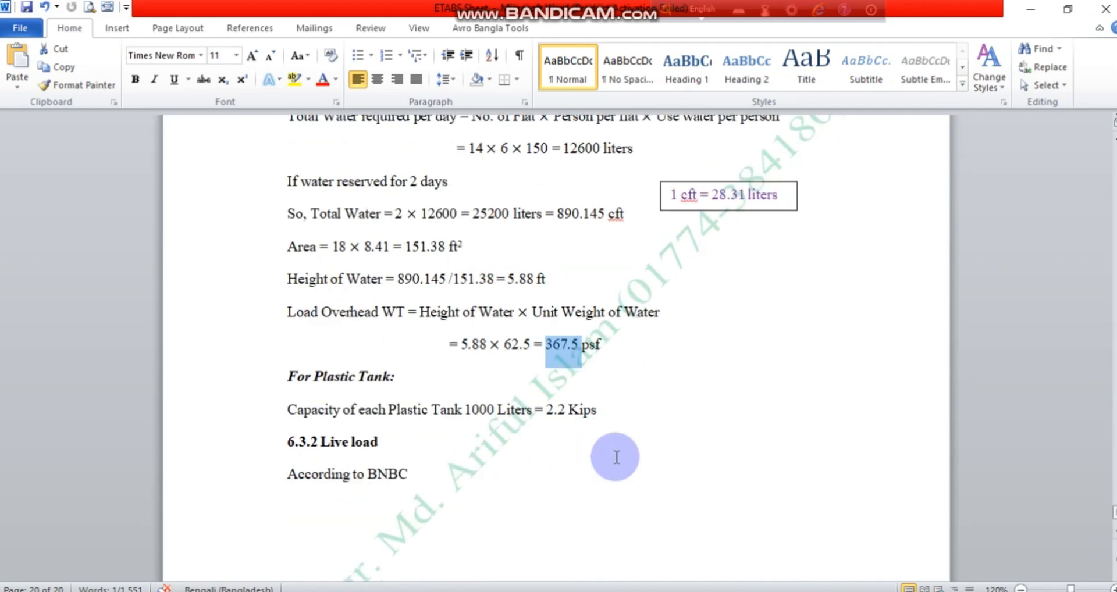
double_click(495, 411)
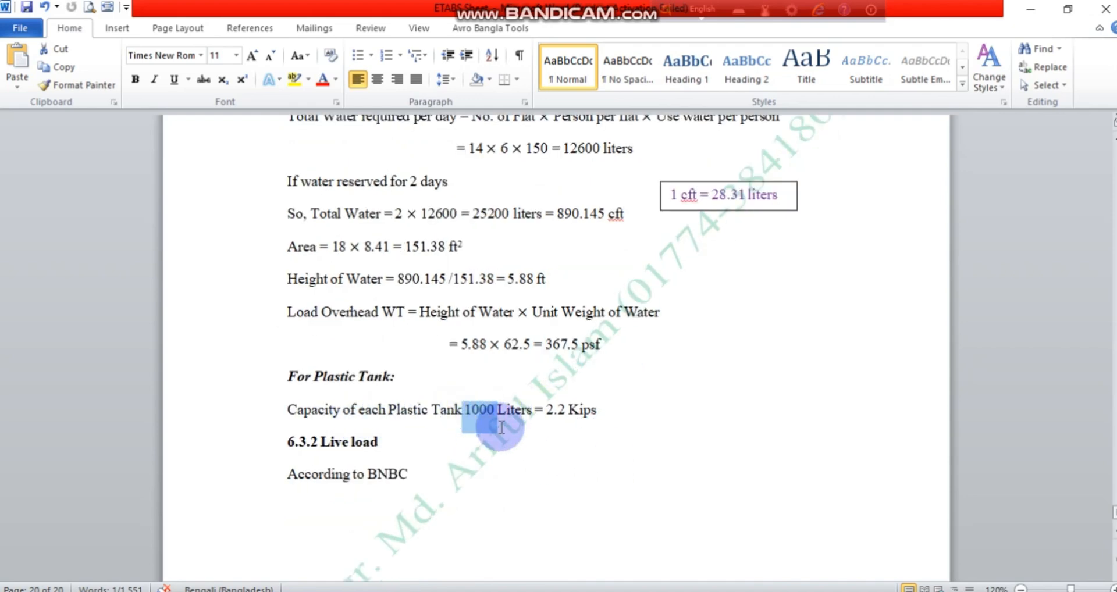
left_click_drag(597, 412, 547, 416)
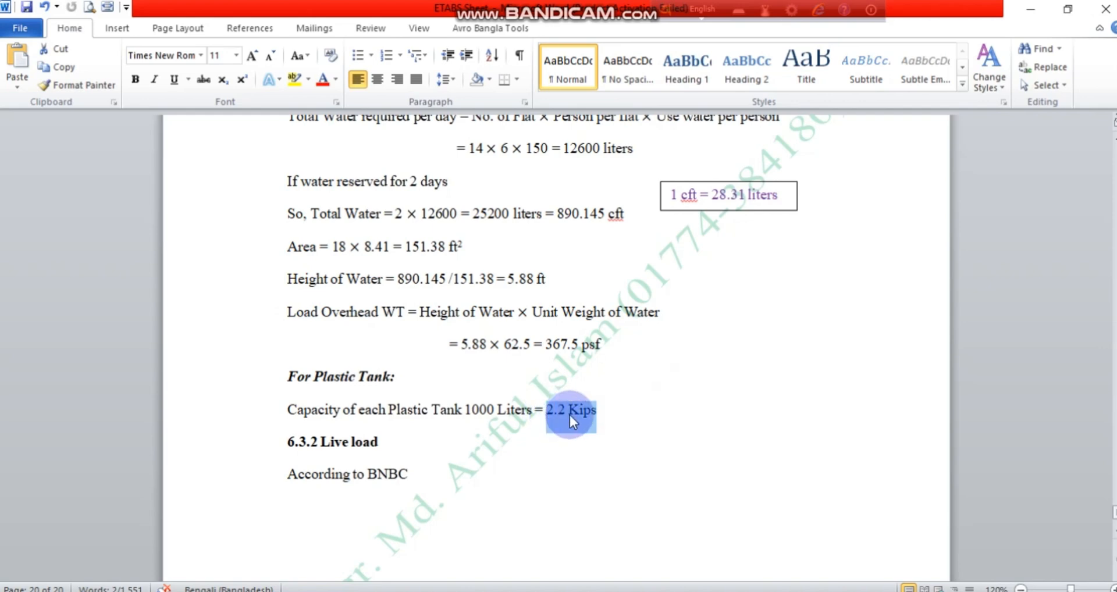
key("alt+Tab")
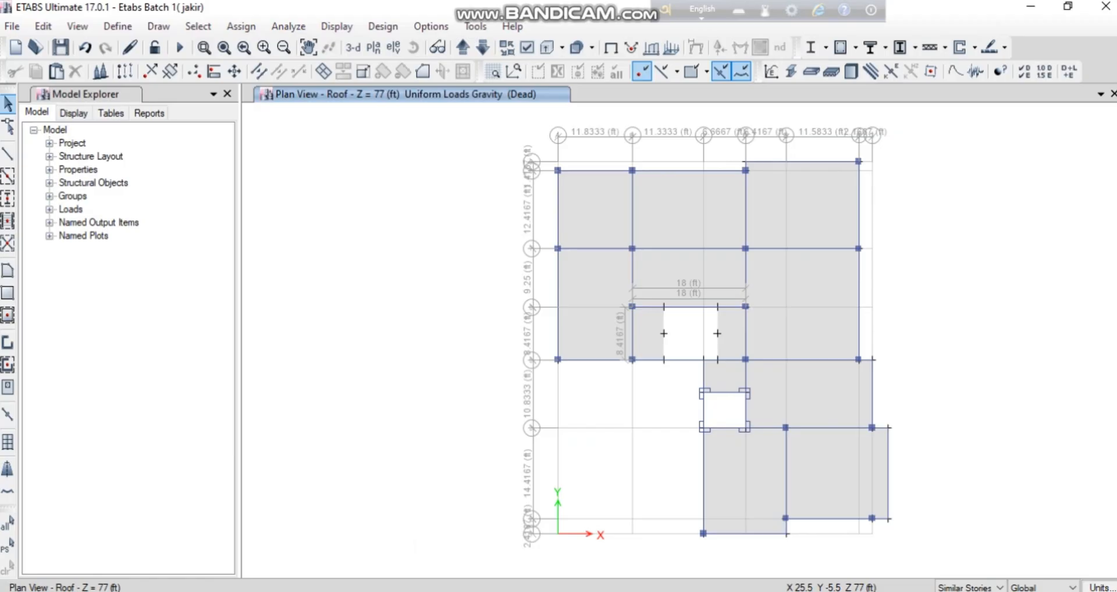
left_click(594, 214)
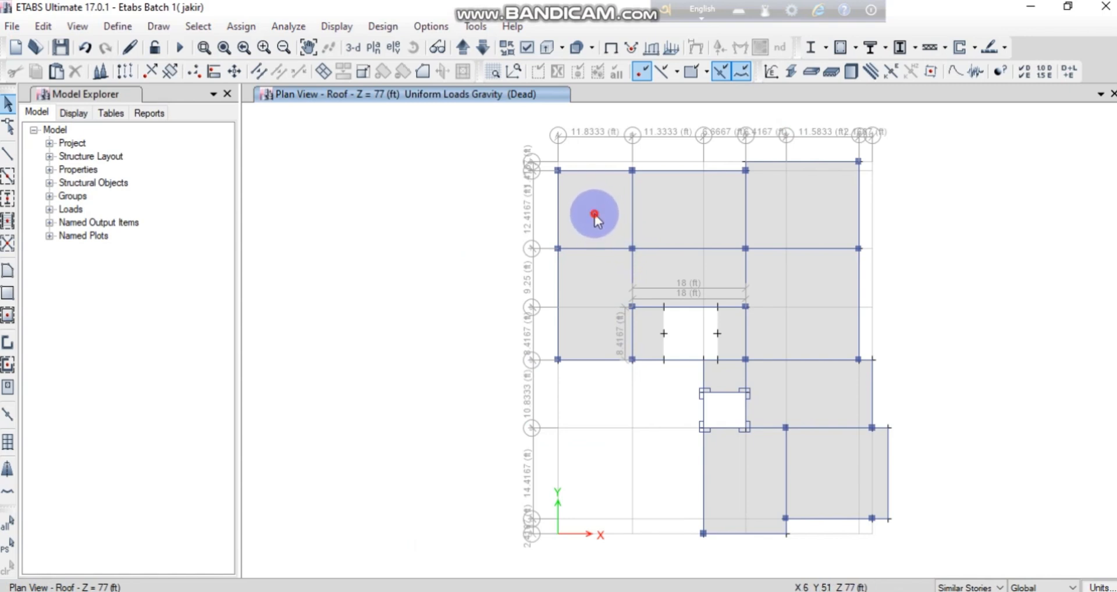
left_click(815, 207)
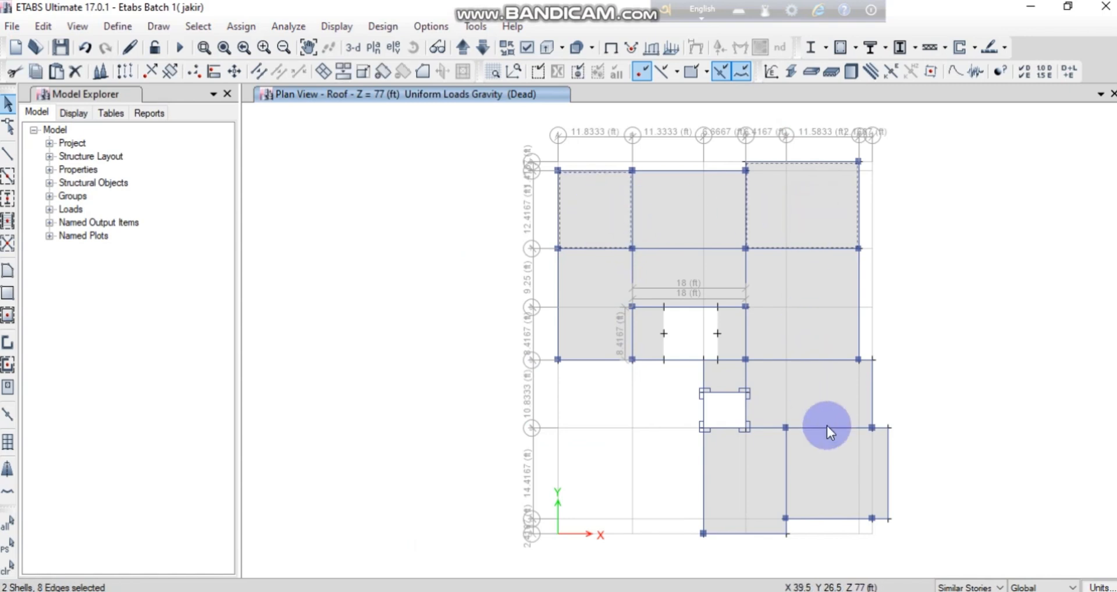
left_click(847, 490)
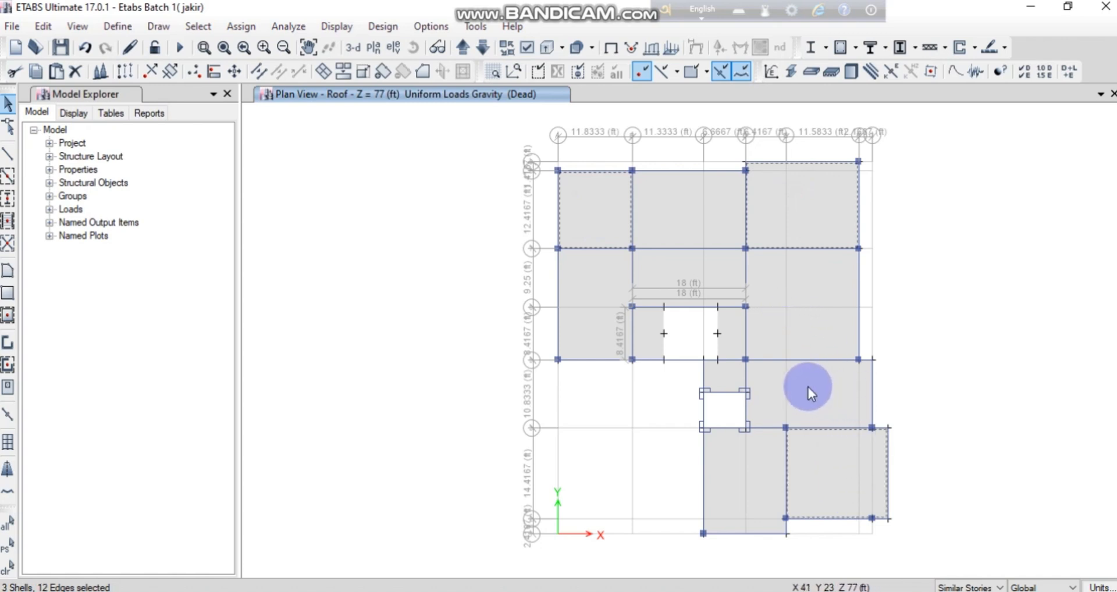
key("ctrl+q")
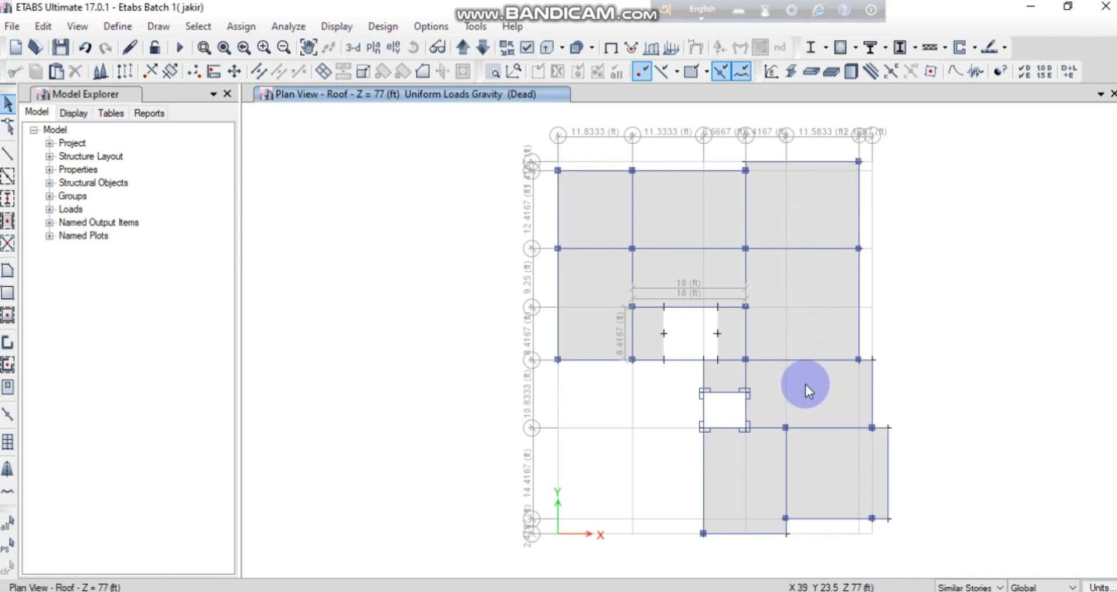
- Draw three joint objects inside roof slab panels: between grids A-B and 7-8, D-F and 7-9, and E-G and 2-3
left_click(158, 26)
left_click(215, 96)
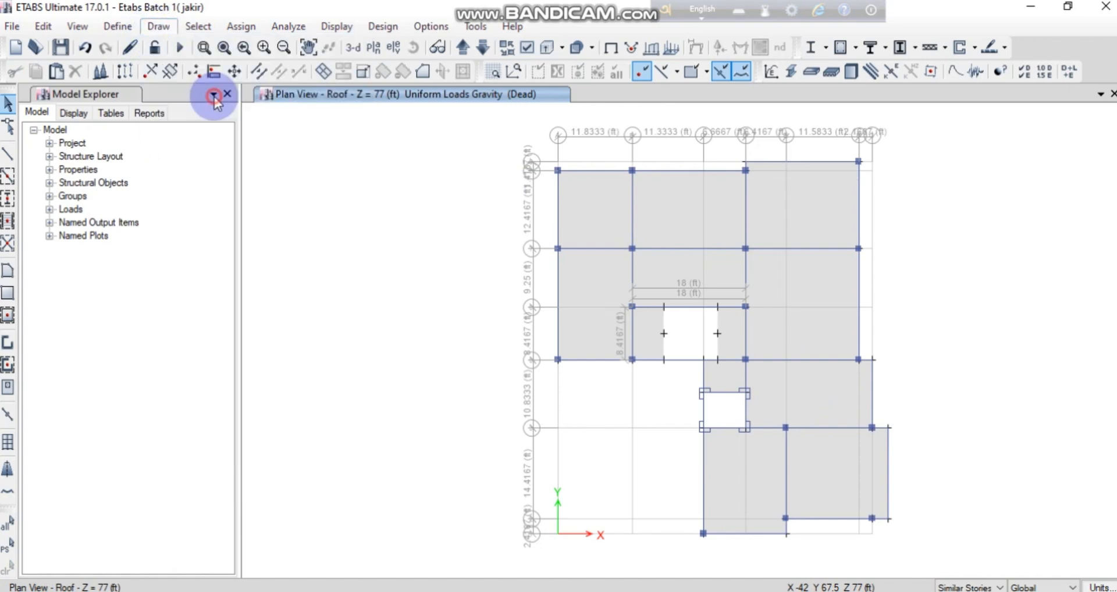
left_click(595, 210)
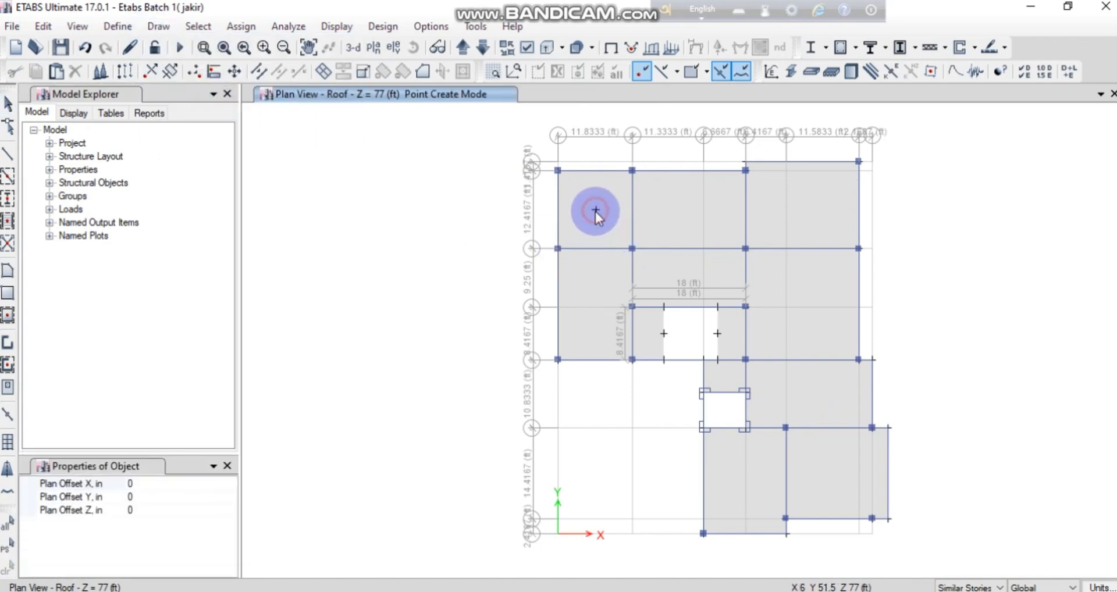
left_click(821, 193)
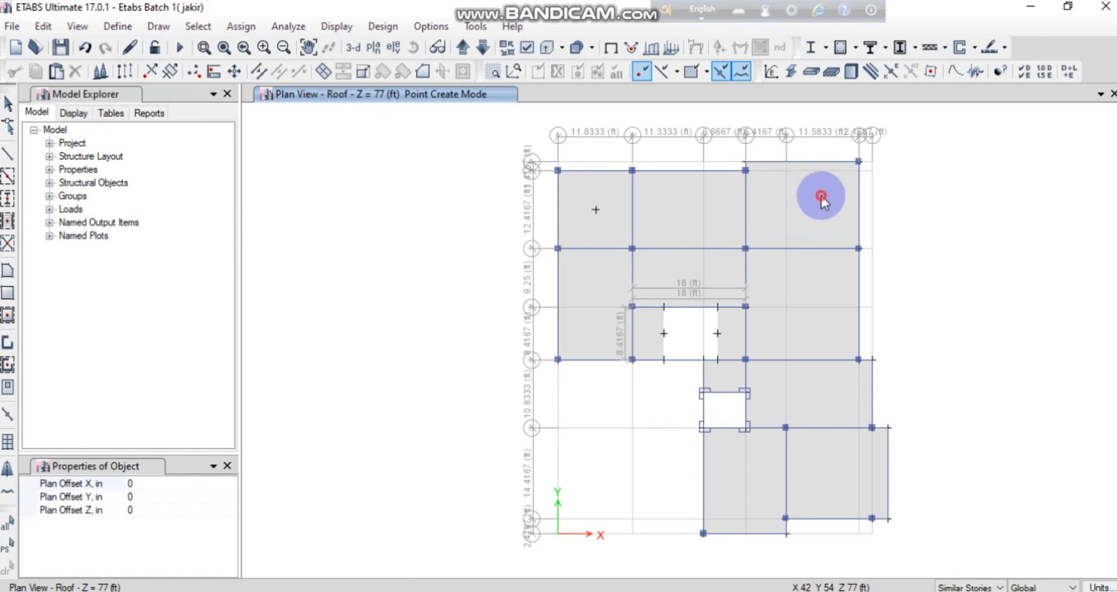
left_click(848, 489)
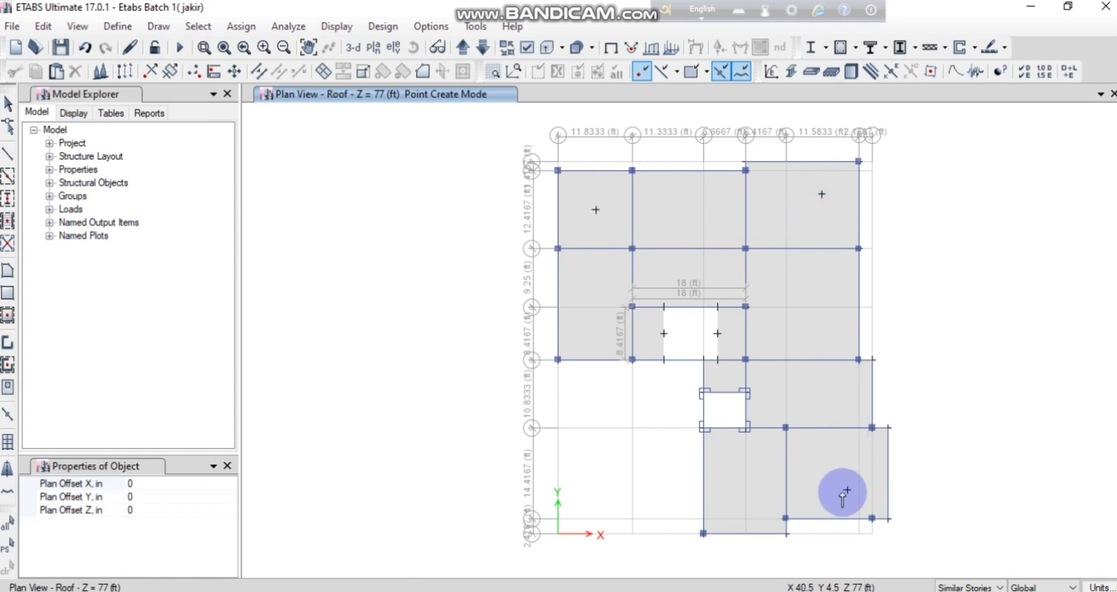
key("Escape")
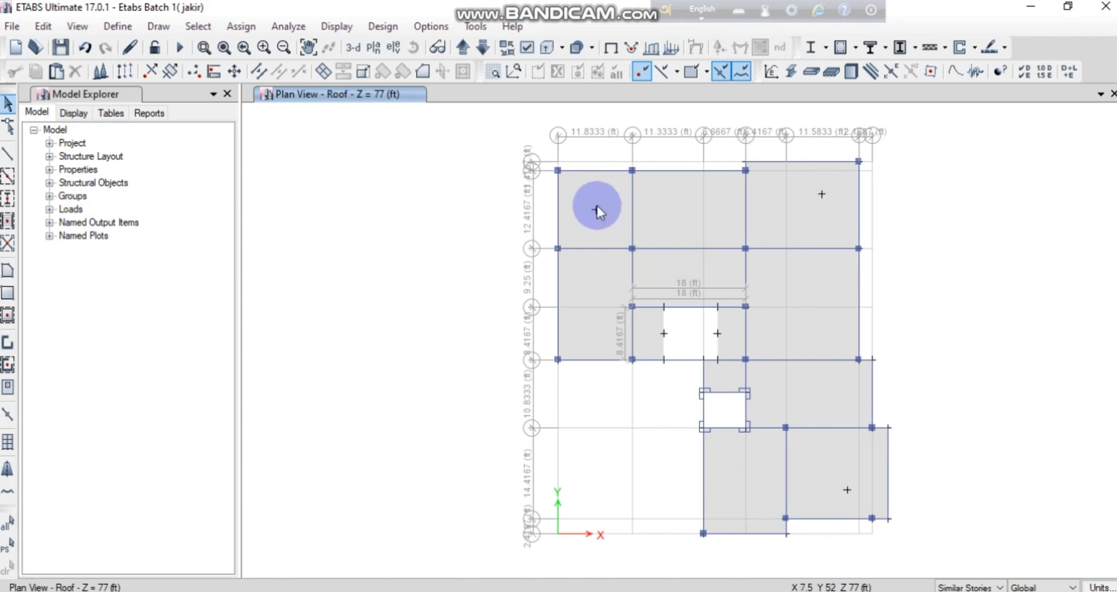
- Assign a Dead joint force of -2.2 kip in Global Z to the three tank joints on the roof slab, replacing existing loads
left_click(595, 211)
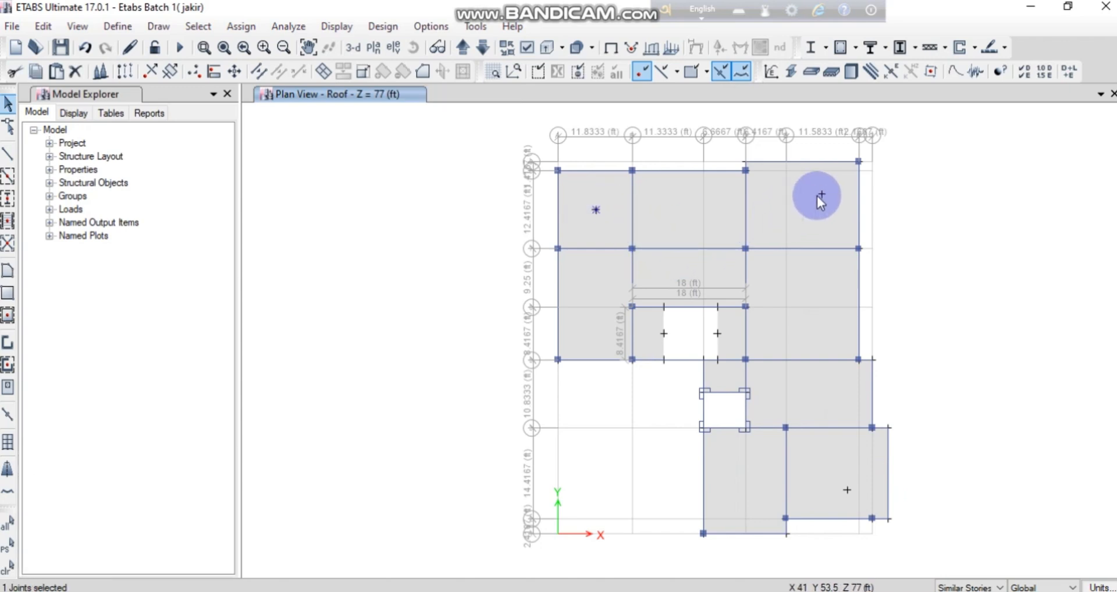
left_click_drag(819, 187, 833, 201)
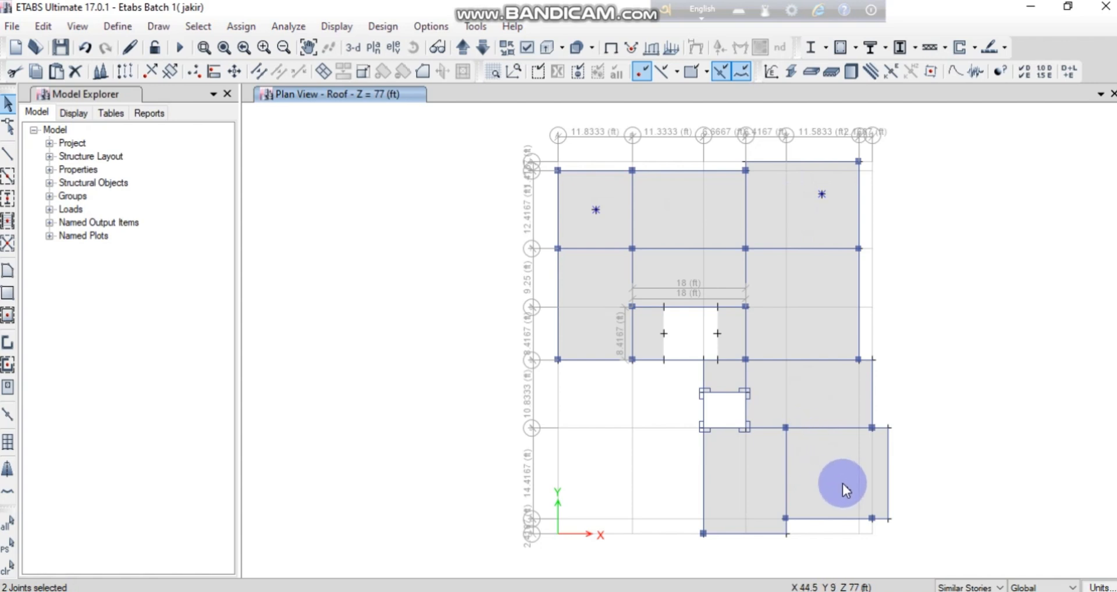
left_click_drag(845, 487, 854, 498)
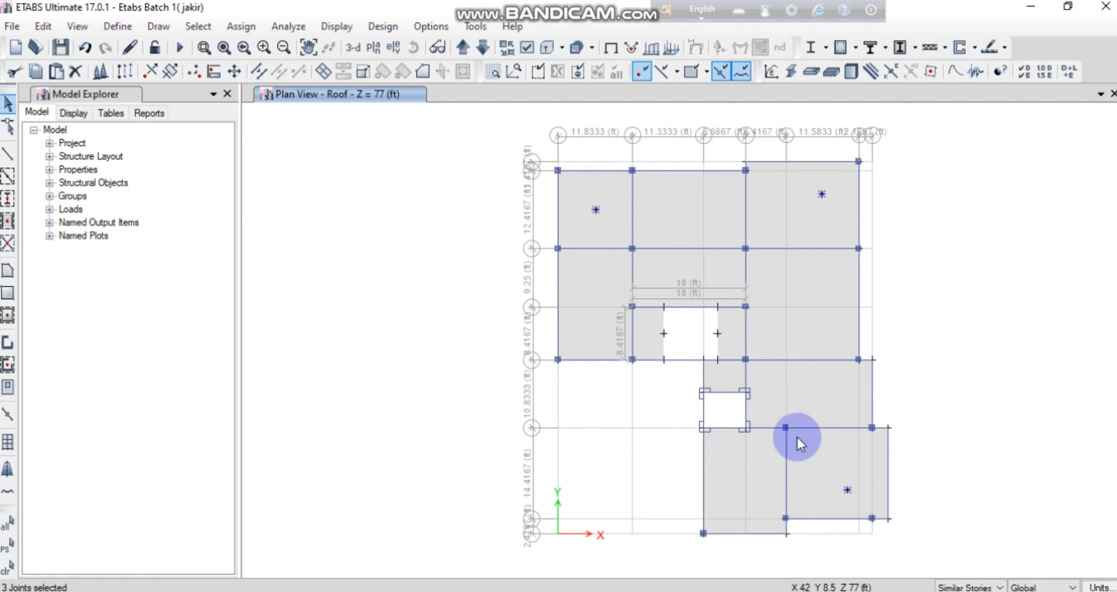
left_click(243, 28)
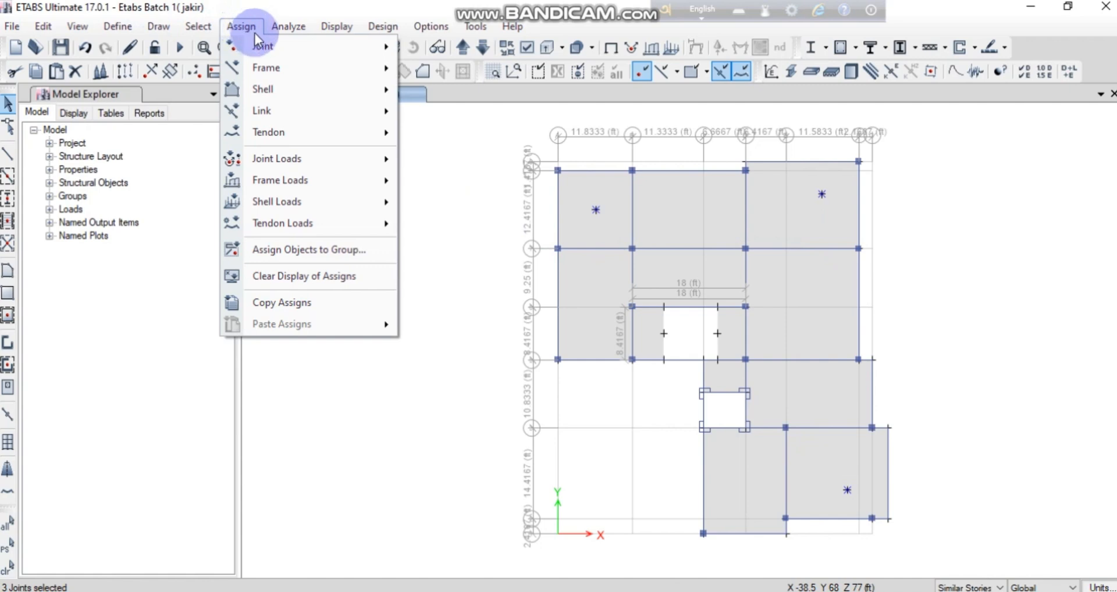
mouse_move(295, 159)
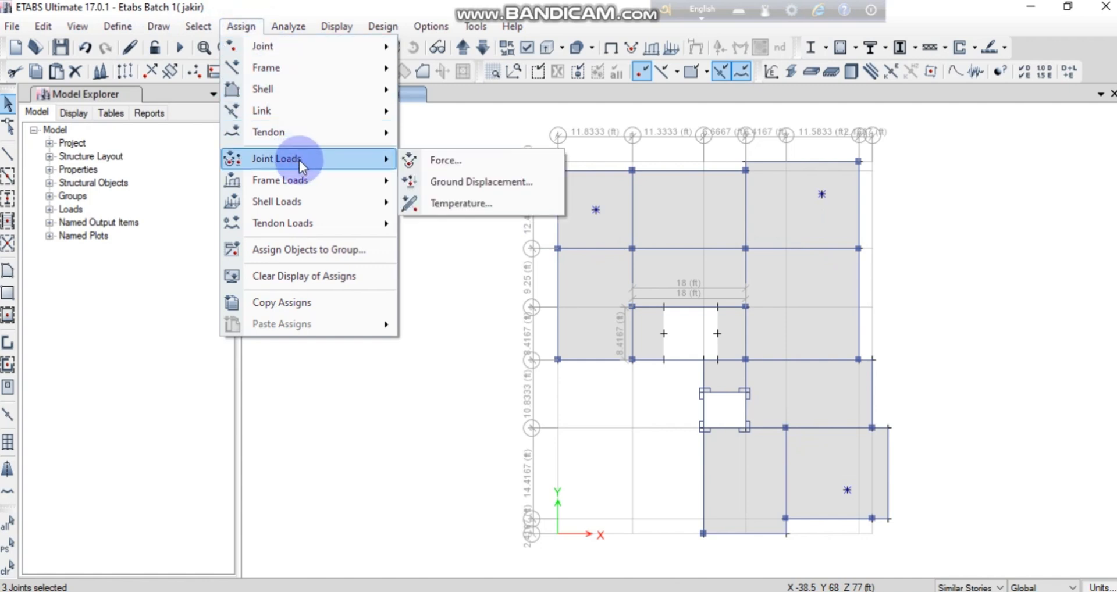
left_click(487, 164)
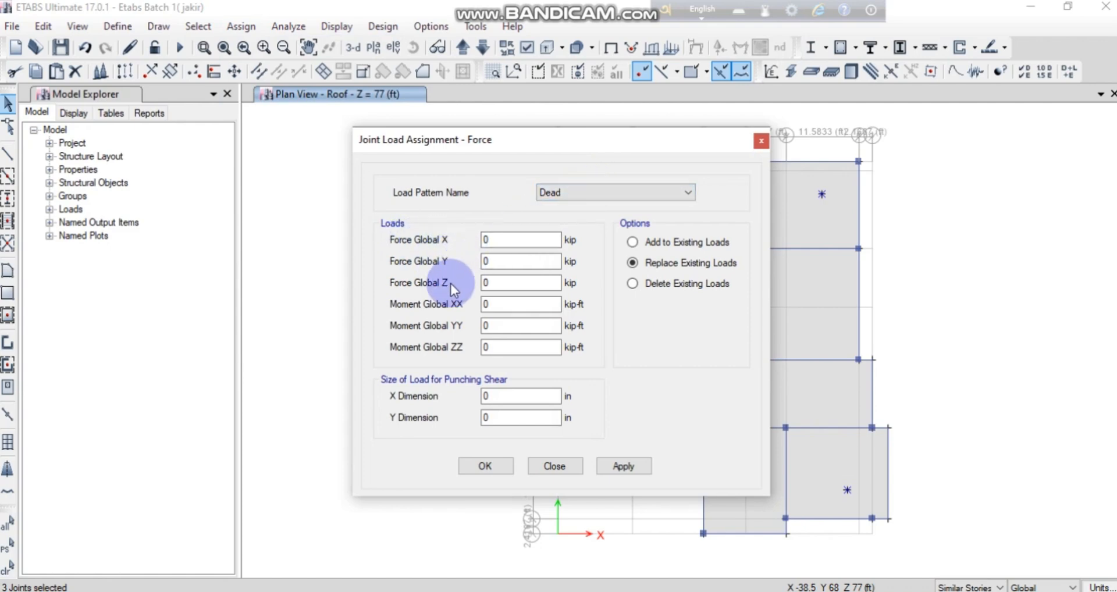
left_click(499, 283)
left_click_drag(499, 282, 466, 281)
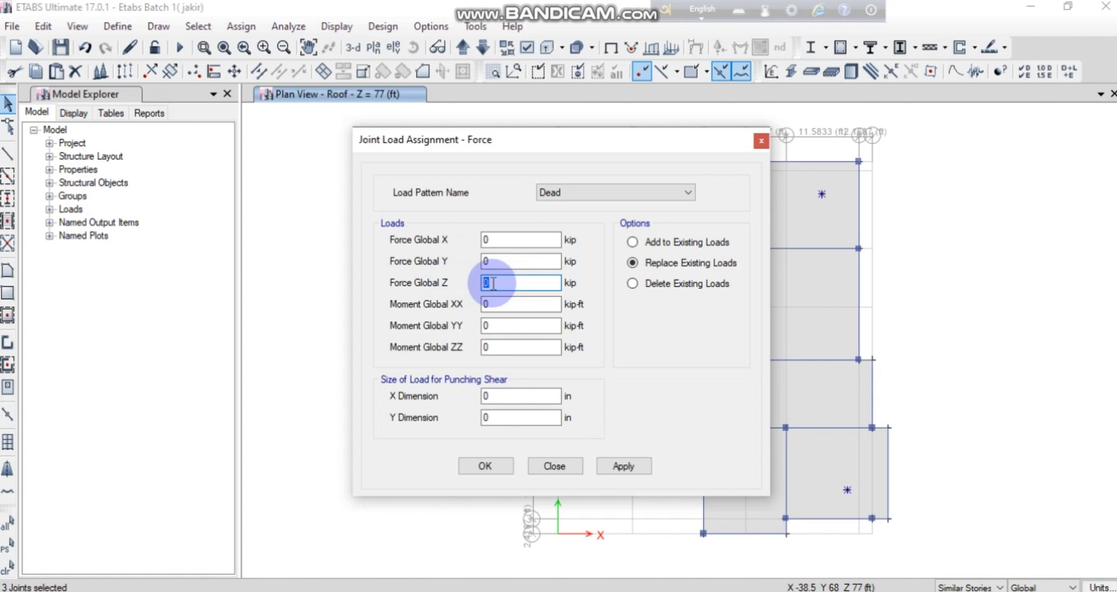
type("-2.2")
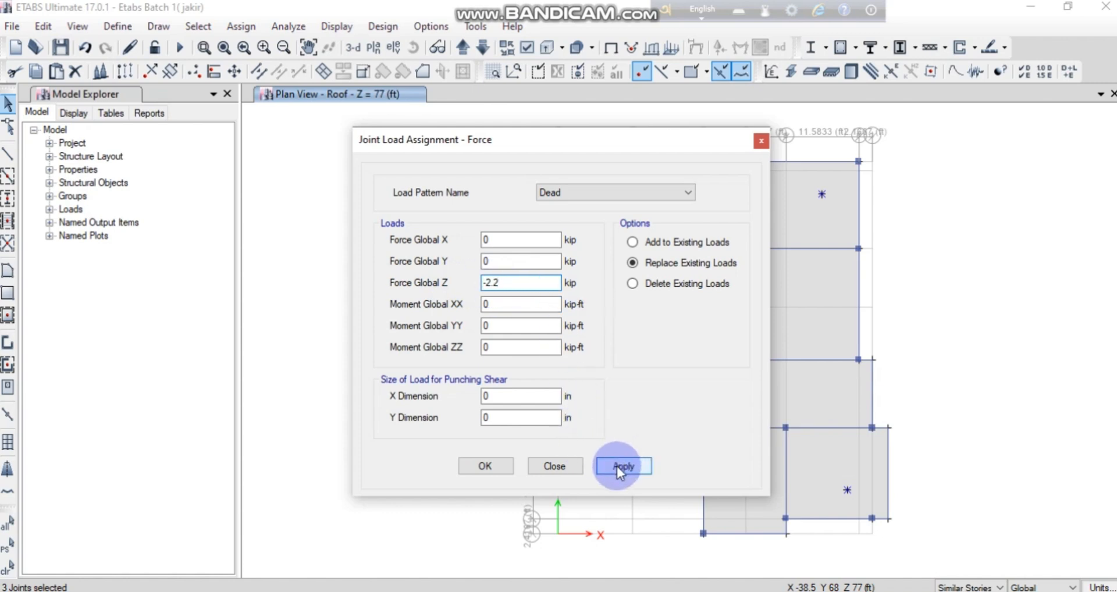
left_click(617, 466)
left_click(492, 467)
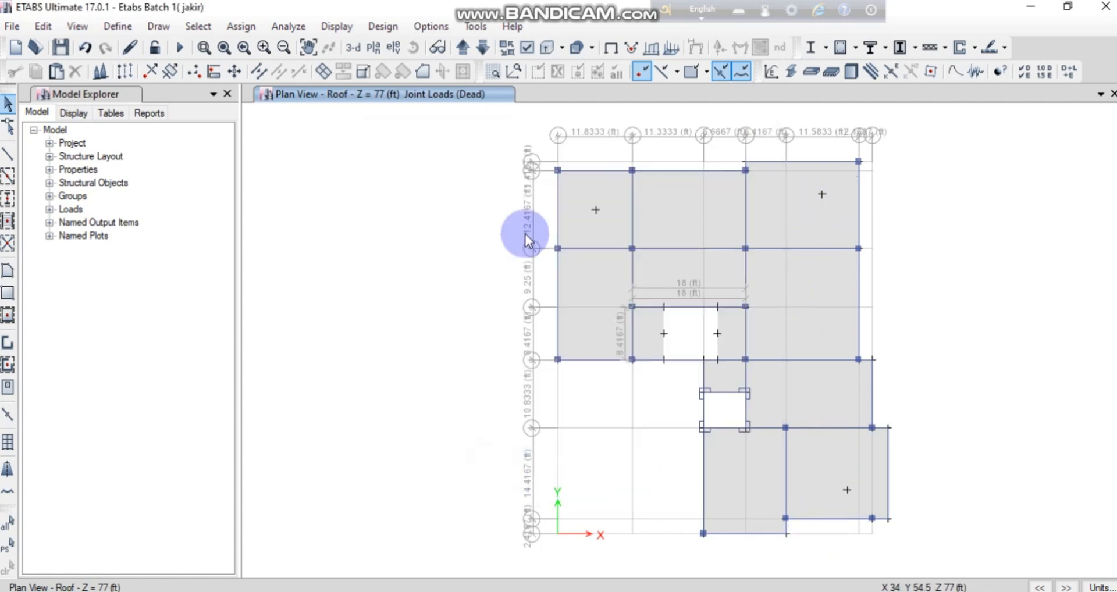
- Add a 3-D view window beside the roof plan and inspect the joint load arrows on the roof
left_click(1100, 94)
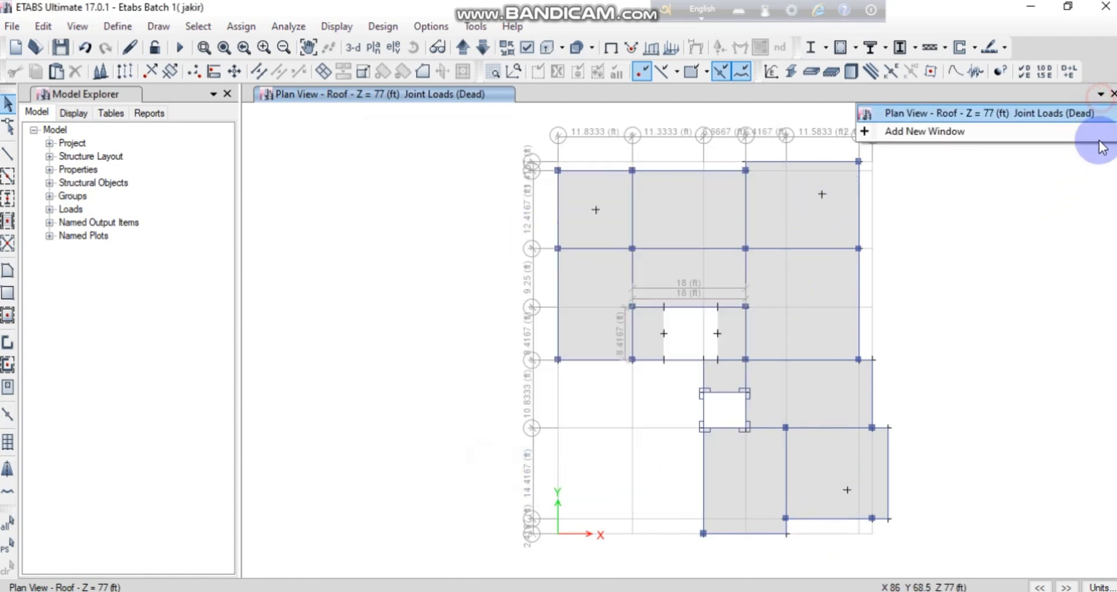
left_click(1036, 133)
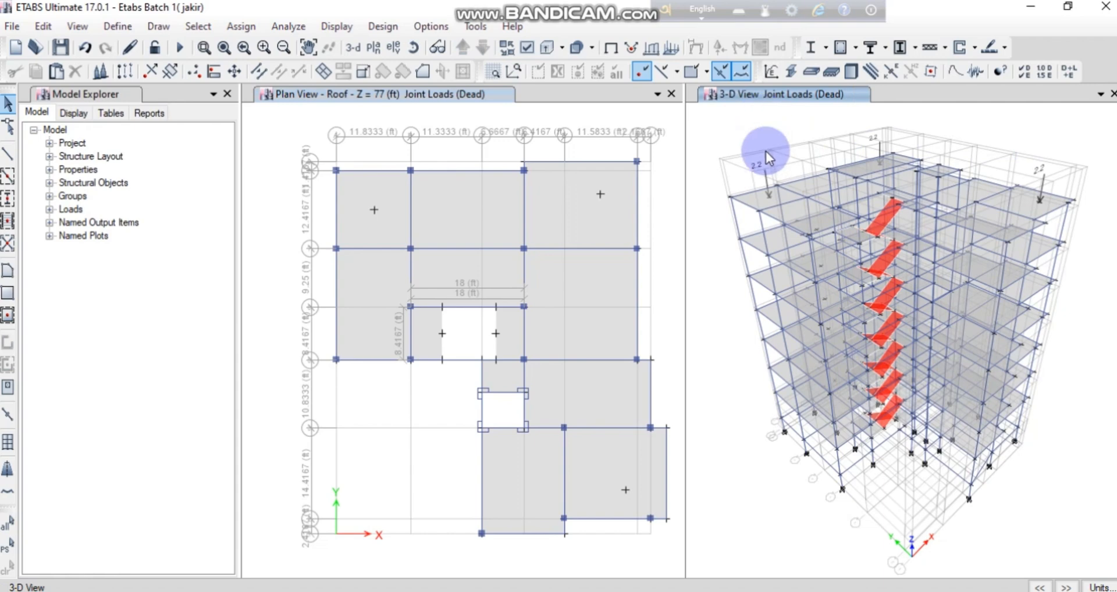
scroll(766, 193, "up", 3)
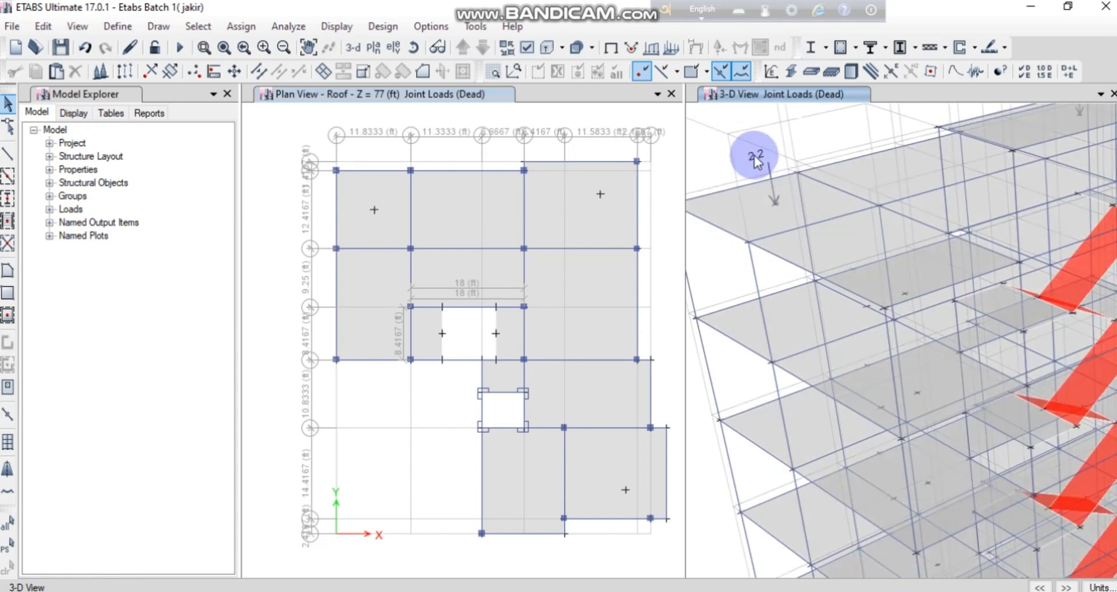
scroll(755, 158, "down", 1)
scroll(755, 158, "down", 4)
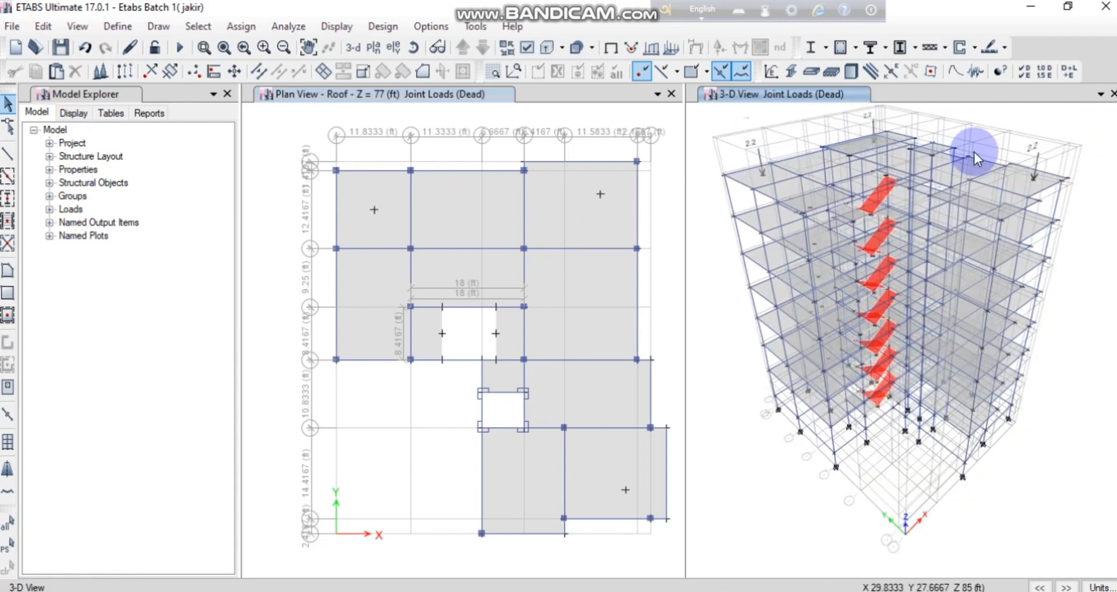